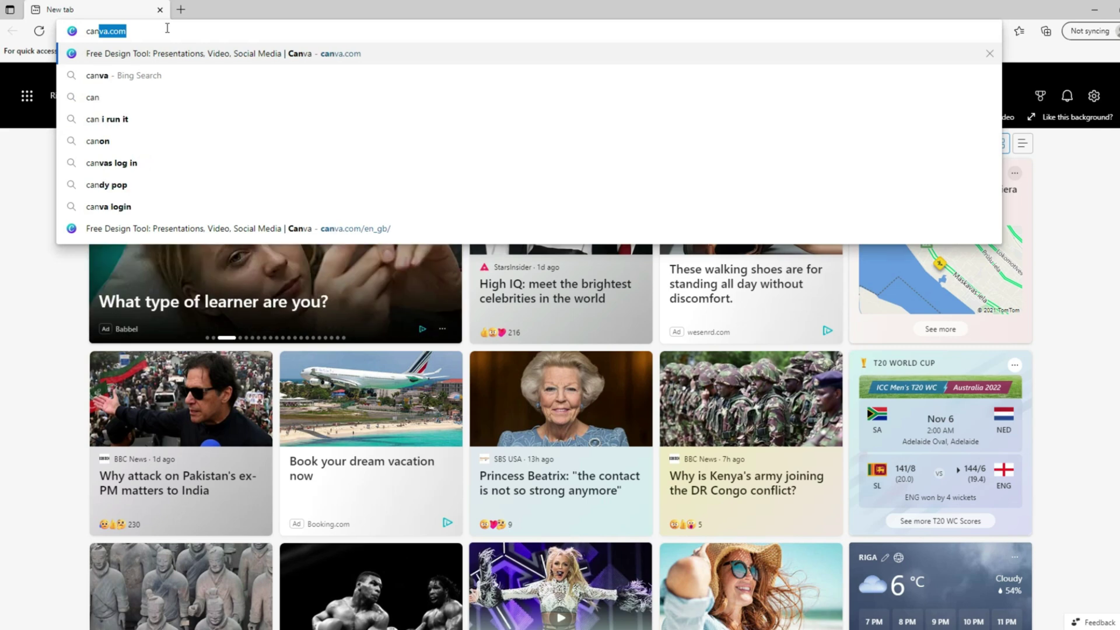
Step: Load canva.com, look through the sign-in options, and log in to the Canva account
{"action": "key", "text": "Return"}
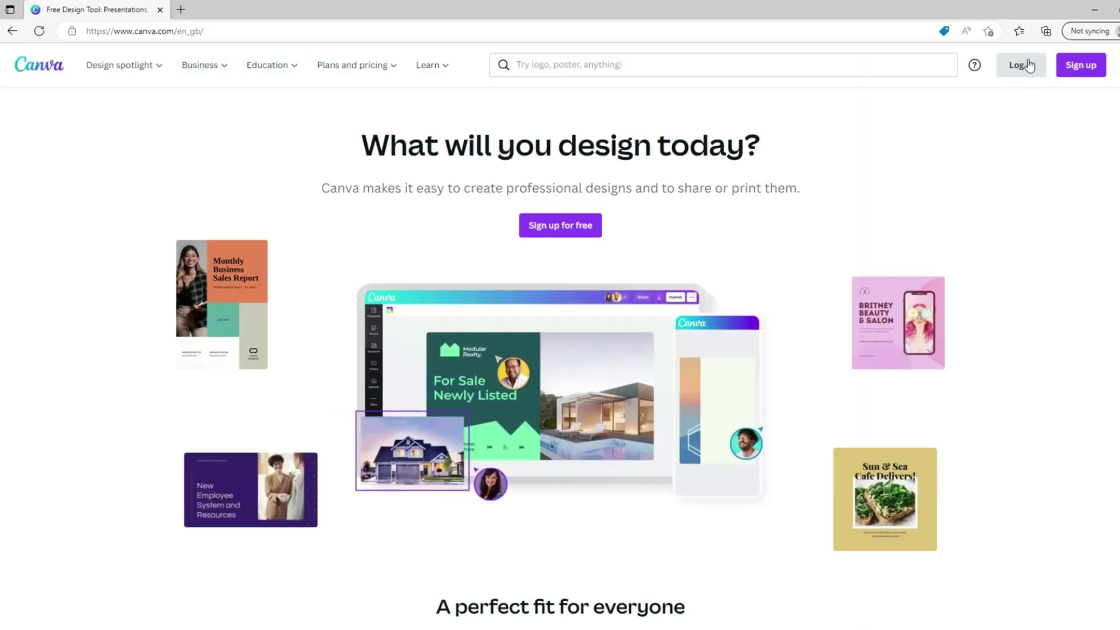
{"action": "left_click", "coordinate": [1084, 63]}
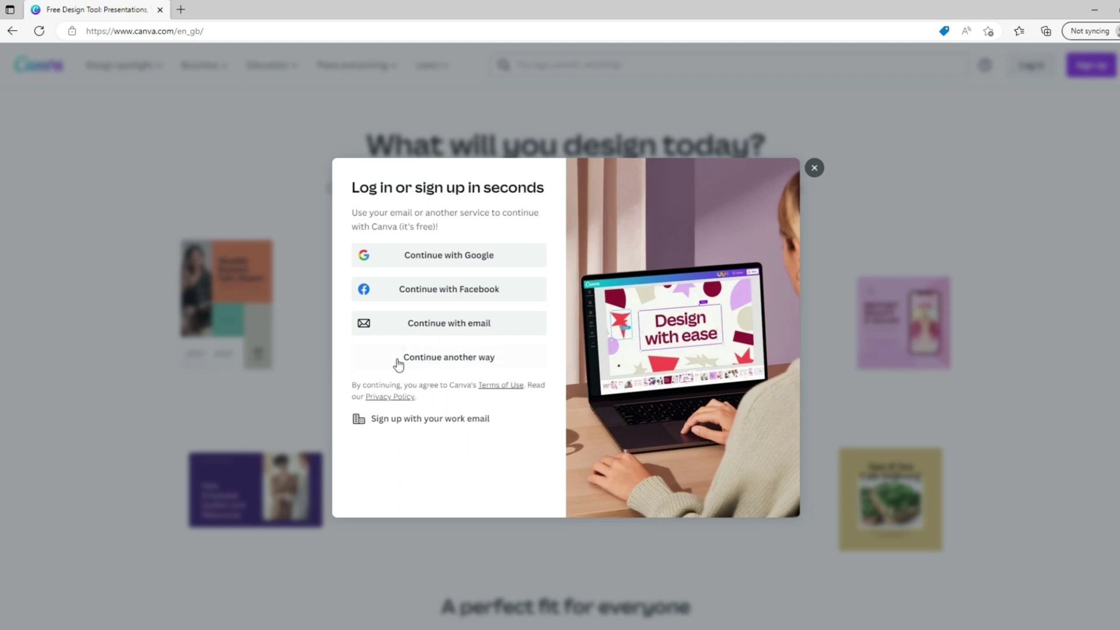
{"action": "left_click", "coordinate": [472, 361]}
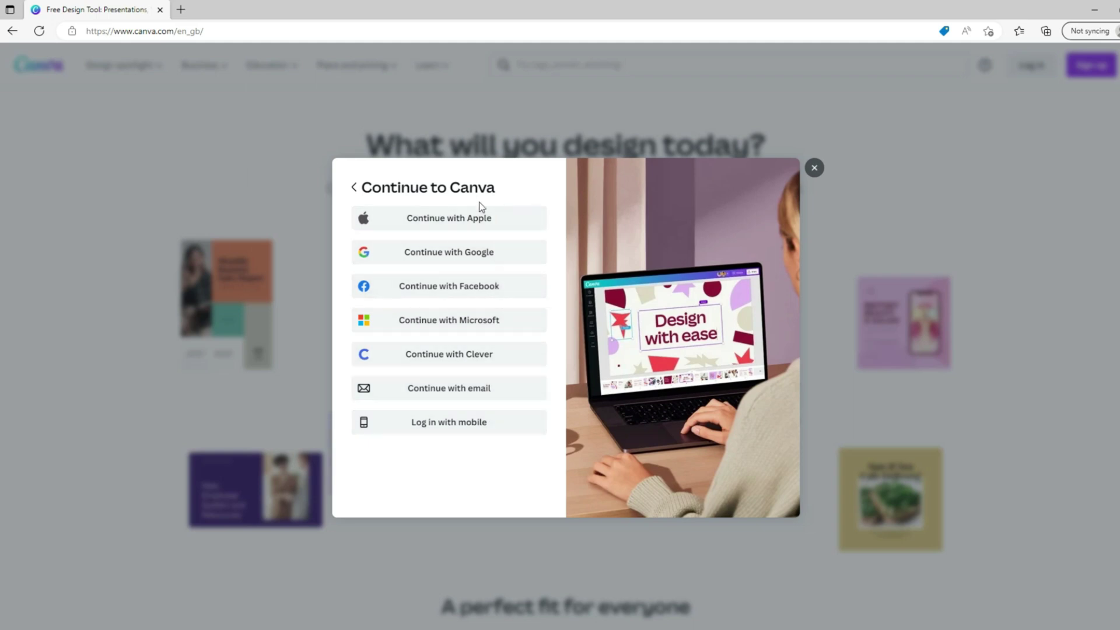
{"action": "left_click", "coordinate": [355, 188]}
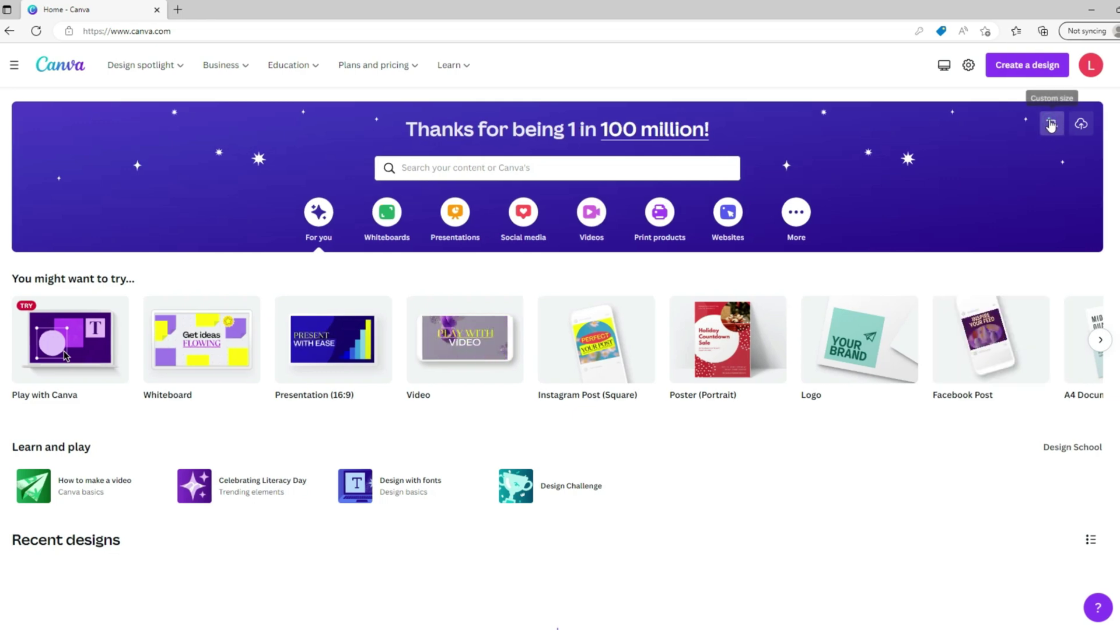
Step: Enter a 1080 × 780 custom size, then start a new blank Logo design instead
{"action": "left_click", "coordinate": [1050, 124]}
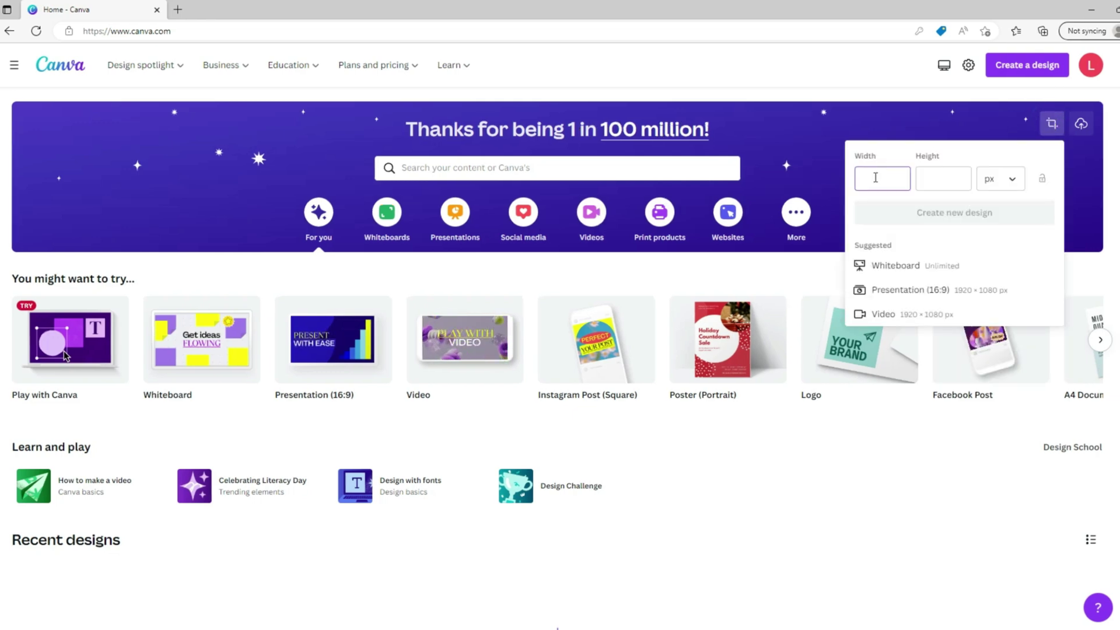
{"action": "type", "text": "1080"}
{"action": "left_click", "coordinate": [943, 177]}
{"action": "type", "text": "780"}
{"action": "left_click", "coordinate": [842, 516]}
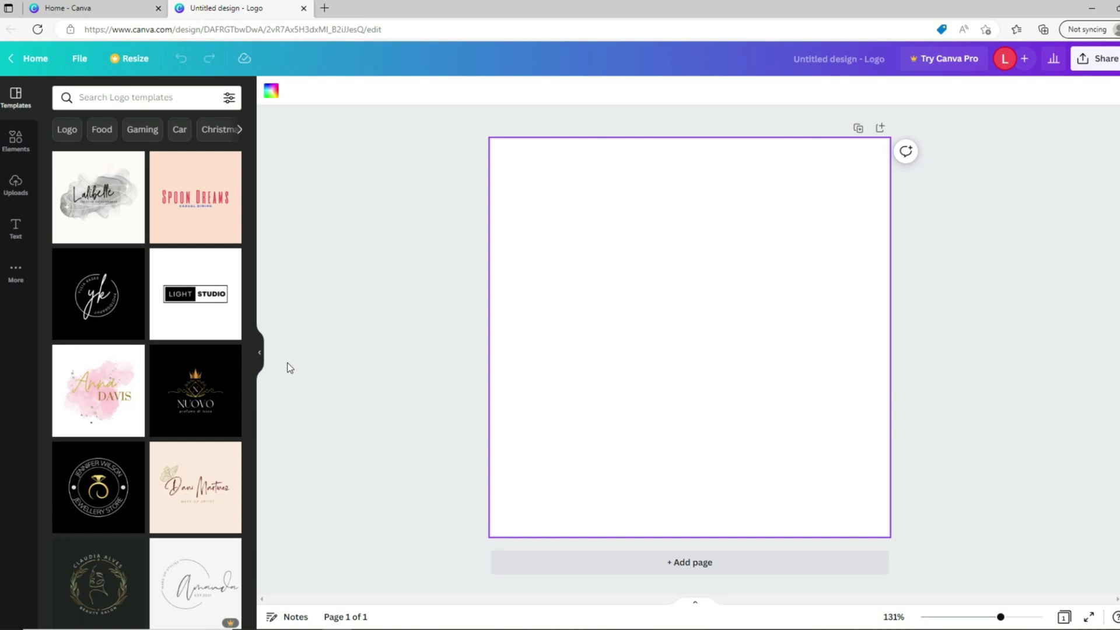
Step: Try the Lalibelle watercolour and other logo templates, then apply the LIGHT STUDIO template
{"action": "left_click", "coordinate": [93, 186]}
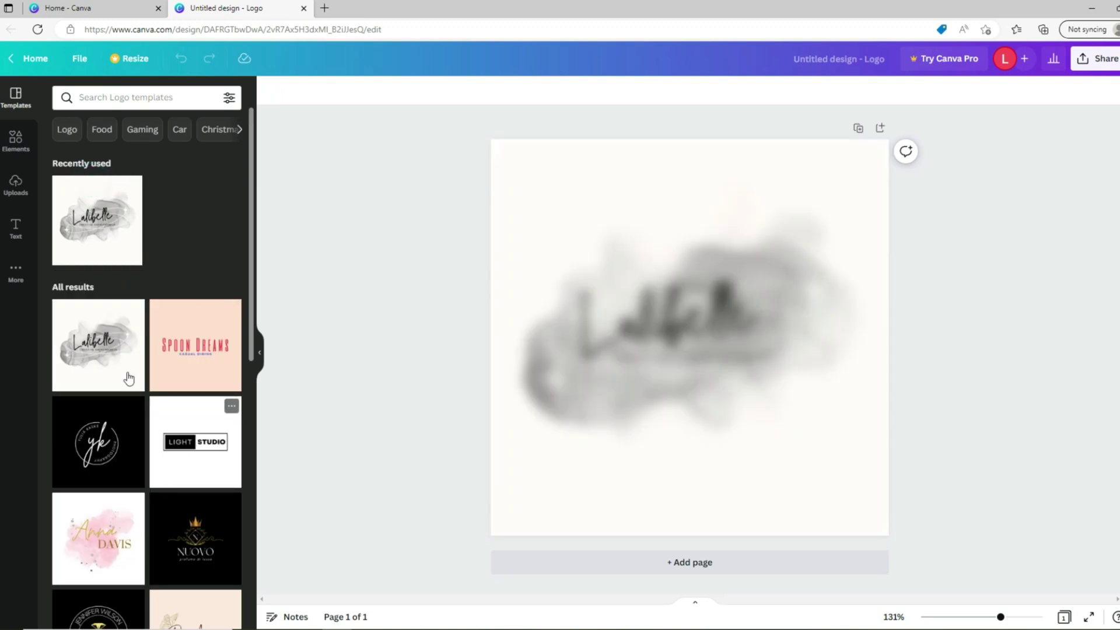
{"action": "scroll", "coordinate": [203, 453], "scroll_direction": "down", "scroll_amount": 8}
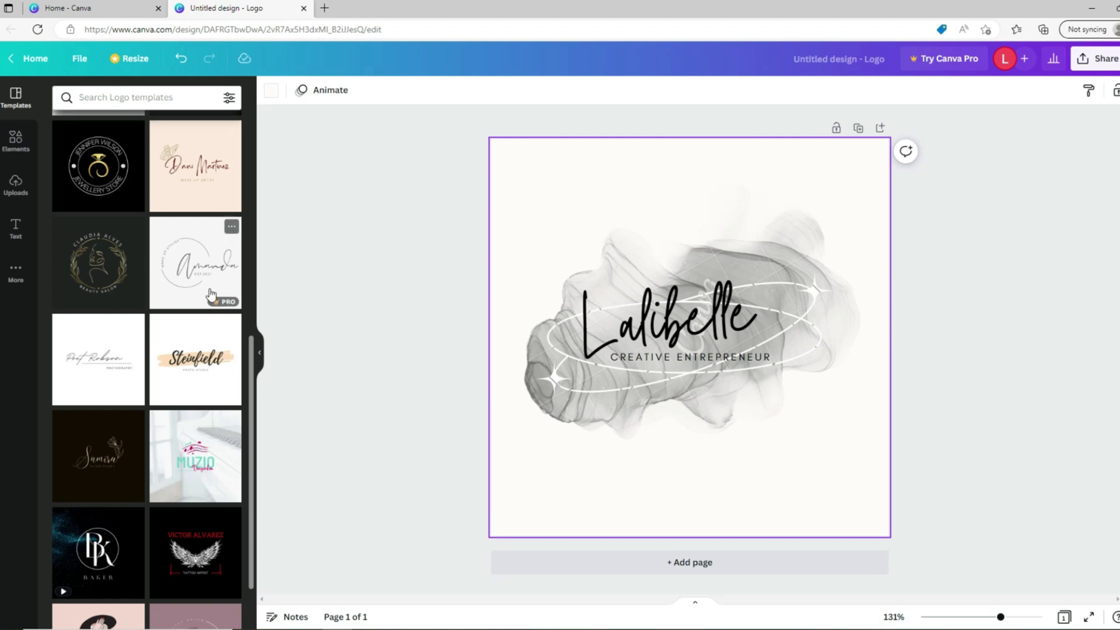
{"action": "left_click", "coordinate": [186, 176]}
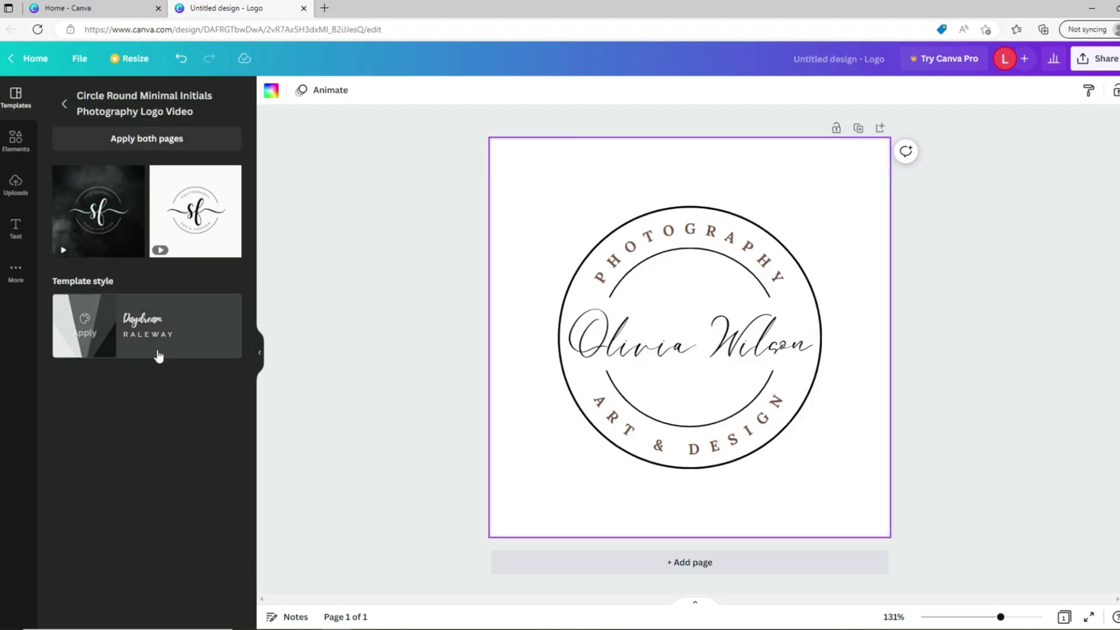
{"action": "left_click", "coordinate": [97, 225]}
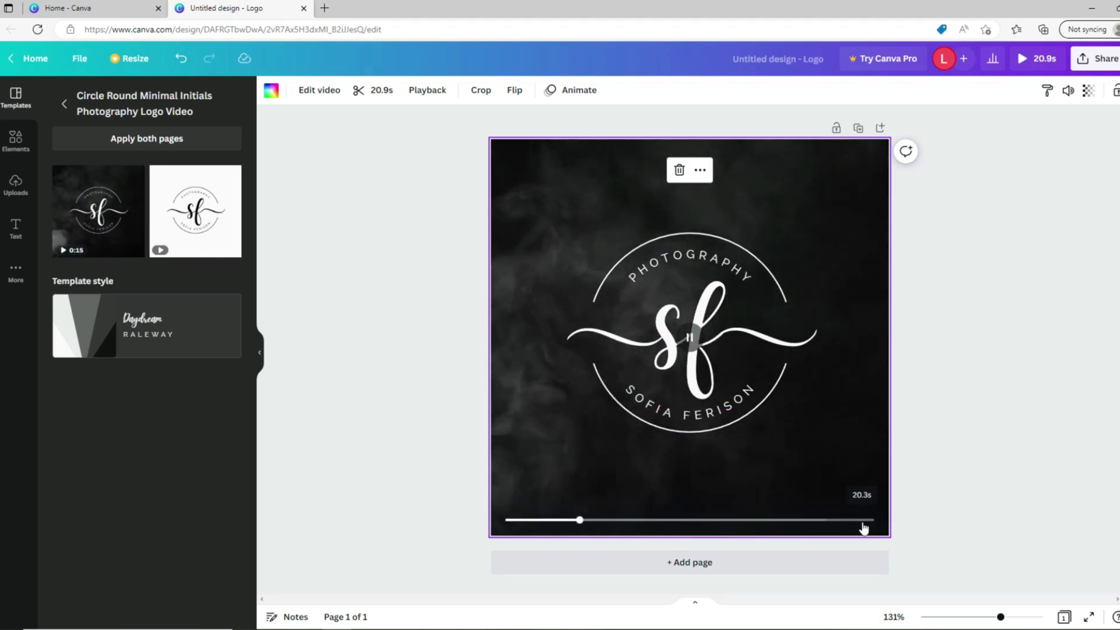
{"action": "left_click", "coordinate": [65, 104]}
{"action": "scroll", "coordinate": [143, 242], "scroll_direction": "up", "scroll_amount": 10}
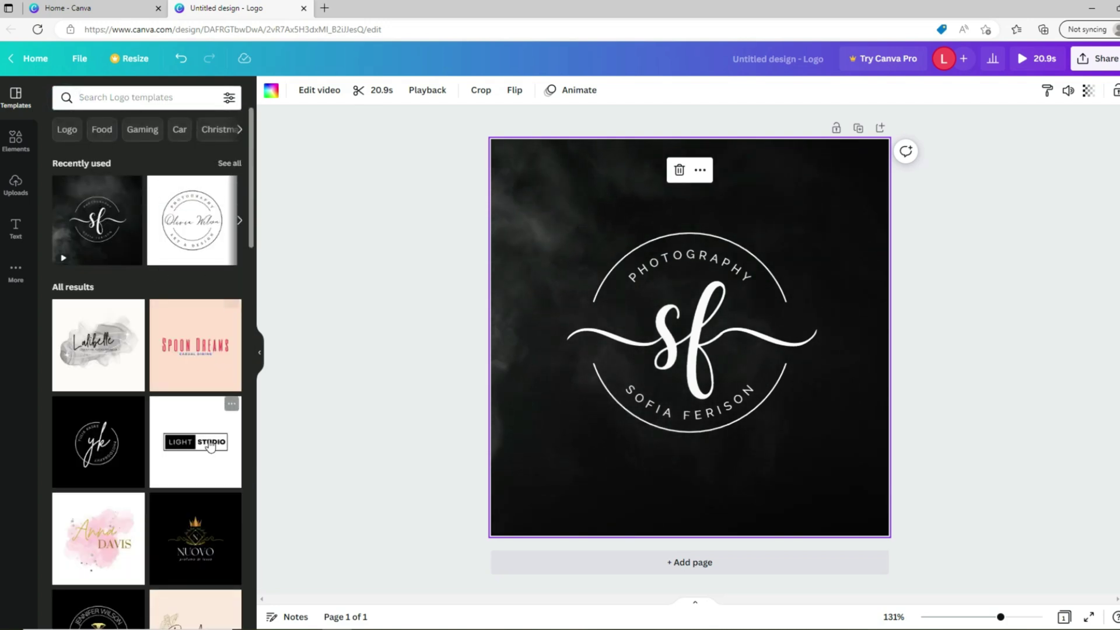
{"action": "left_click", "coordinate": [208, 434]}
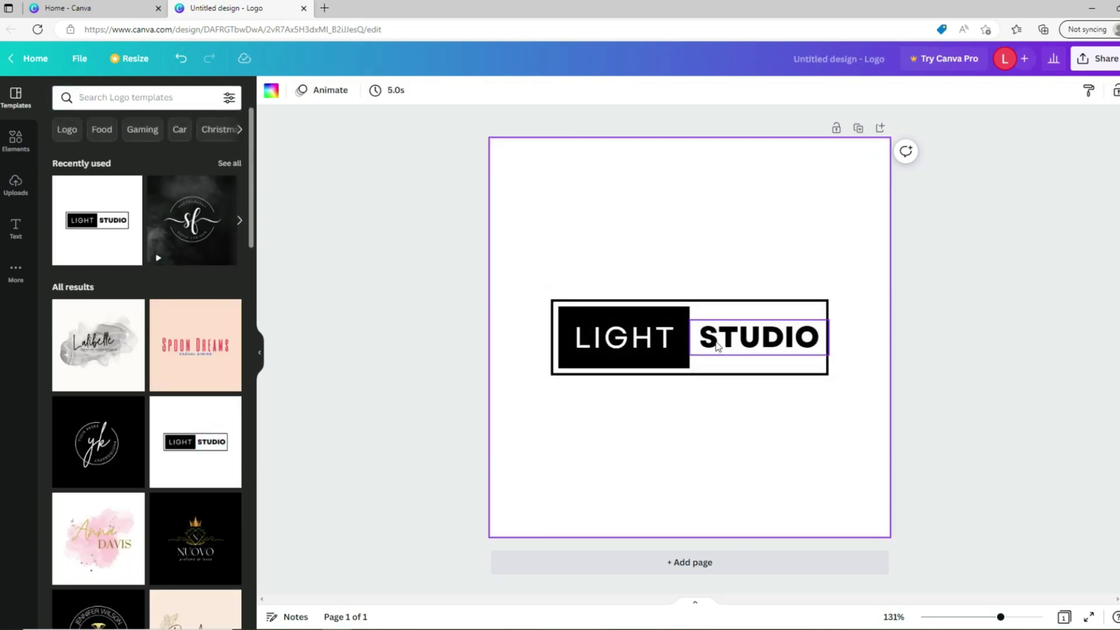
{"action": "left_click", "coordinate": [758, 341]}
{"action": "left_click", "coordinate": [351, 93]}
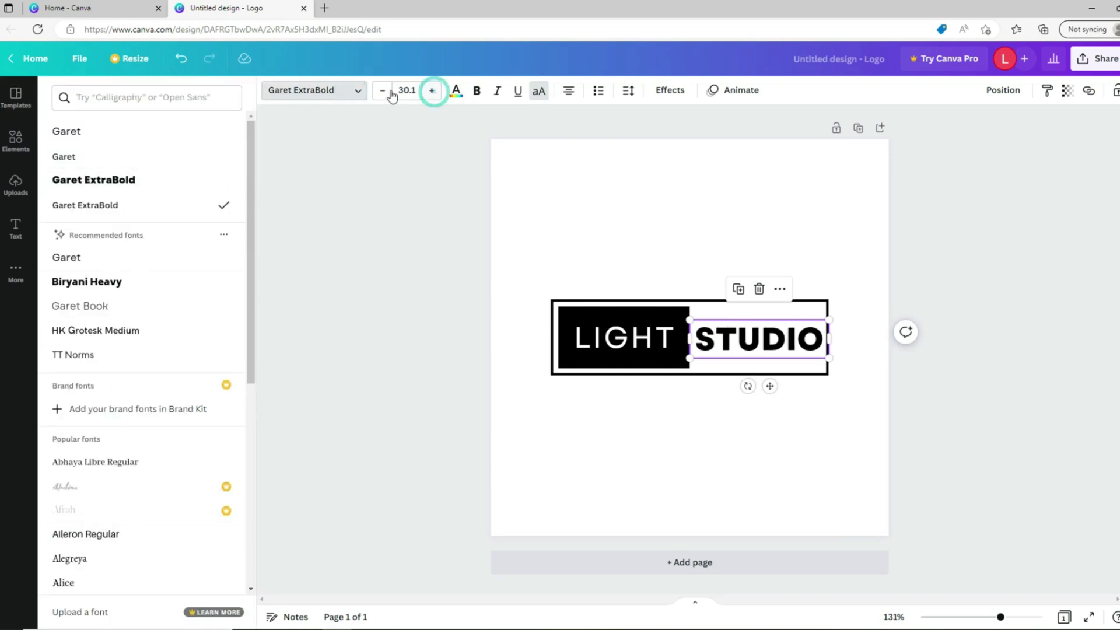
{"action": "left_click", "coordinate": [455, 90]}
{"action": "left_click", "coordinate": [96, 299]}
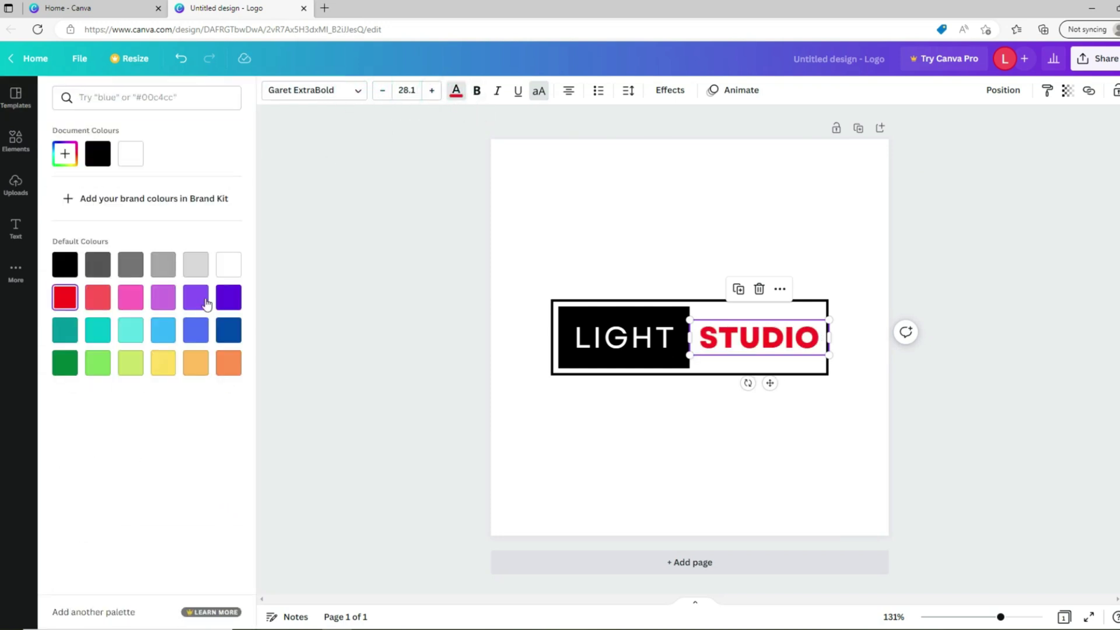
{"action": "left_click", "coordinate": [64, 264]}
{"action": "left_click", "coordinate": [599, 309]}
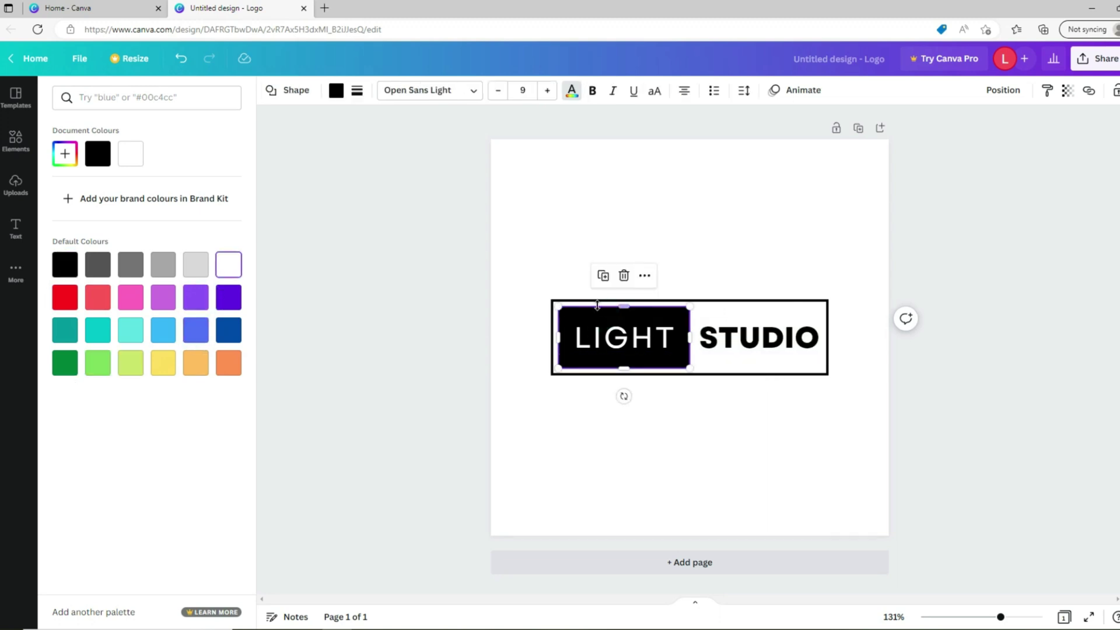
{"action": "left_click", "coordinate": [337, 91]}
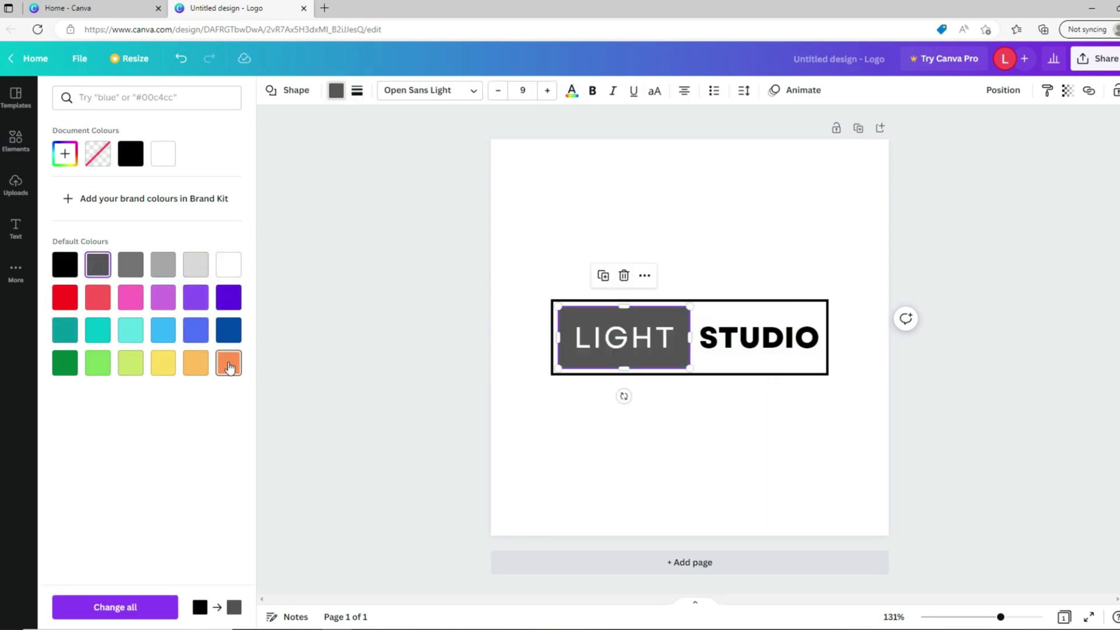
{"action": "left_click", "coordinate": [739, 313]}
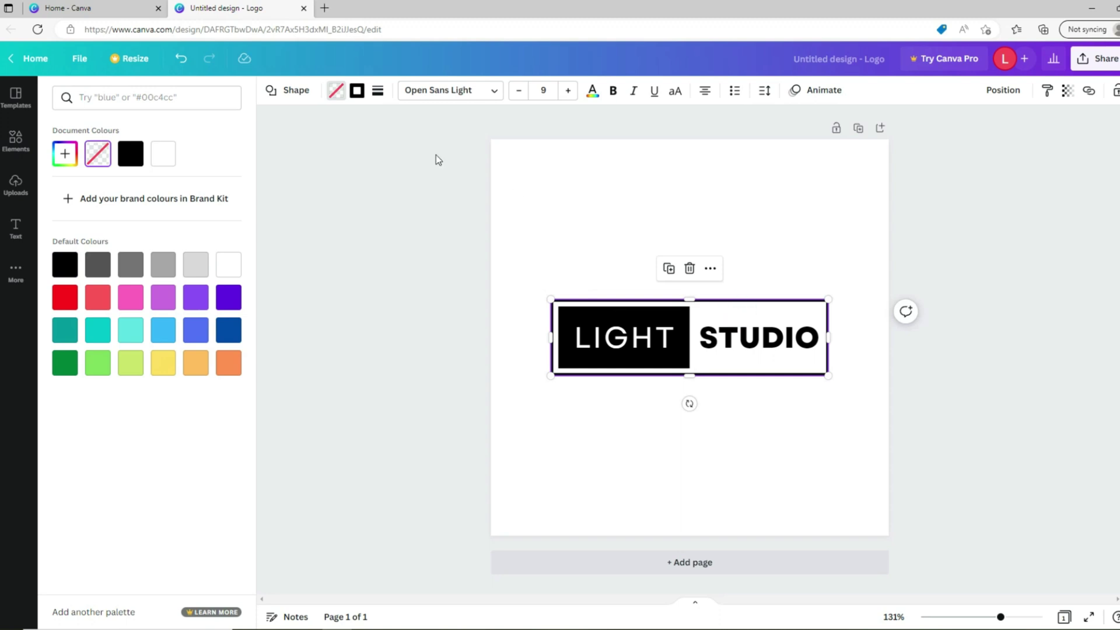
{"action": "left_click", "coordinate": [361, 93]}
{"action": "left_click", "coordinate": [378, 91]}
{"action": "left_click", "coordinate": [486, 128]}
{"action": "left_click", "coordinate": [618, 459]}
{"action": "left_click", "coordinate": [797, 303]}
{"action": "left_click", "coordinate": [357, 90]}
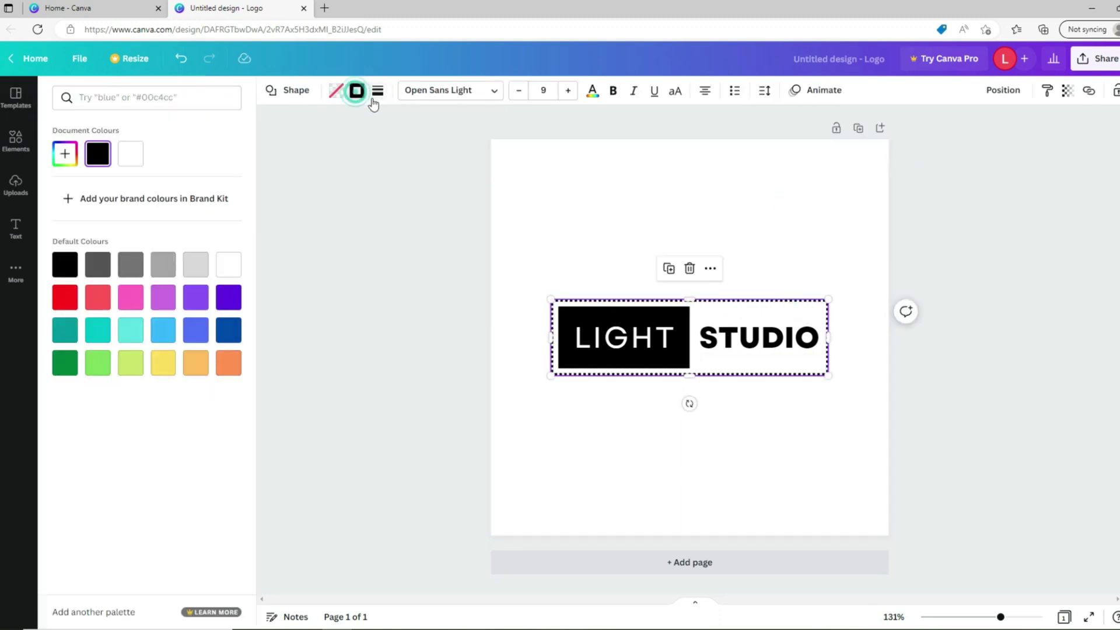
{"action": "left_click", "coordinate": [378, 91]}
{"action": "left_click", "coordinate": [422, 128]}
{"action": "left_click", "coordinate": [357, 90]}
{"action": "left_click", "coordinate": [357, 90]}
{"action": "left_click", "coordinate": [64, 297]}
{"action": "left_click", "coordinate": [228, 363]}
{"action": "left_click", "coordinate": [65, 264]}
{"action": "left_click", "coordinate": [709, 460]}
{"action": "left_click", "coordinate": [270, 90]}
{"action": "left_click", "coordinate": [199, 267]}
{"action": "left_click", "coordinate": [97, 330]}
{"action": "left_click", "coordinate": [64, 264]}
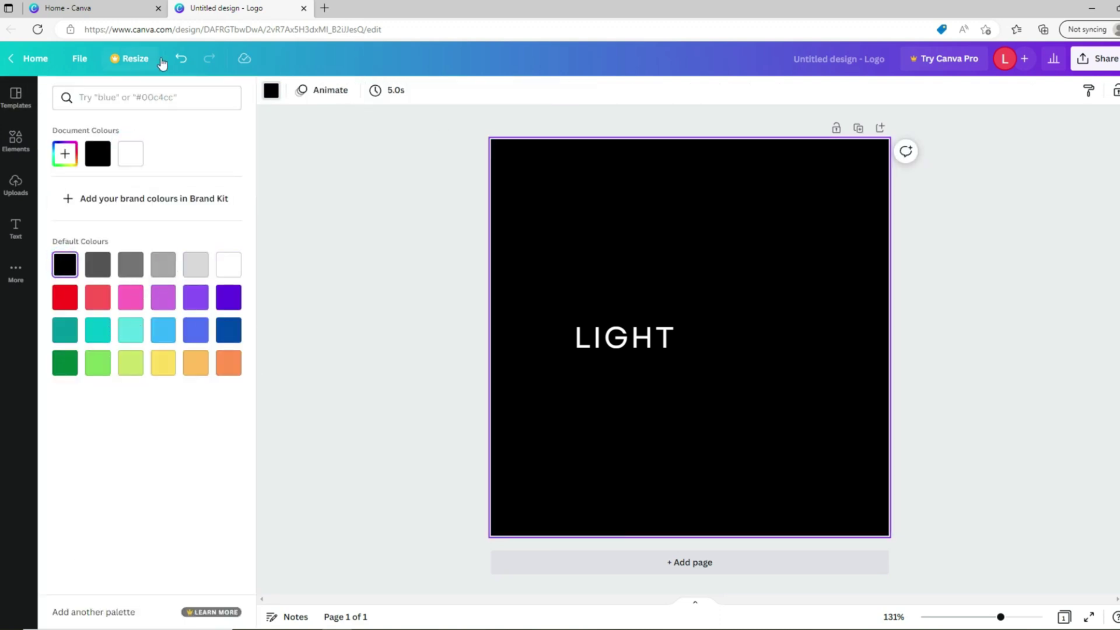
{"action": "left_click", "coordinate": [231, 265]}
{"action": "left_click", "coordinate": [385, 240]}
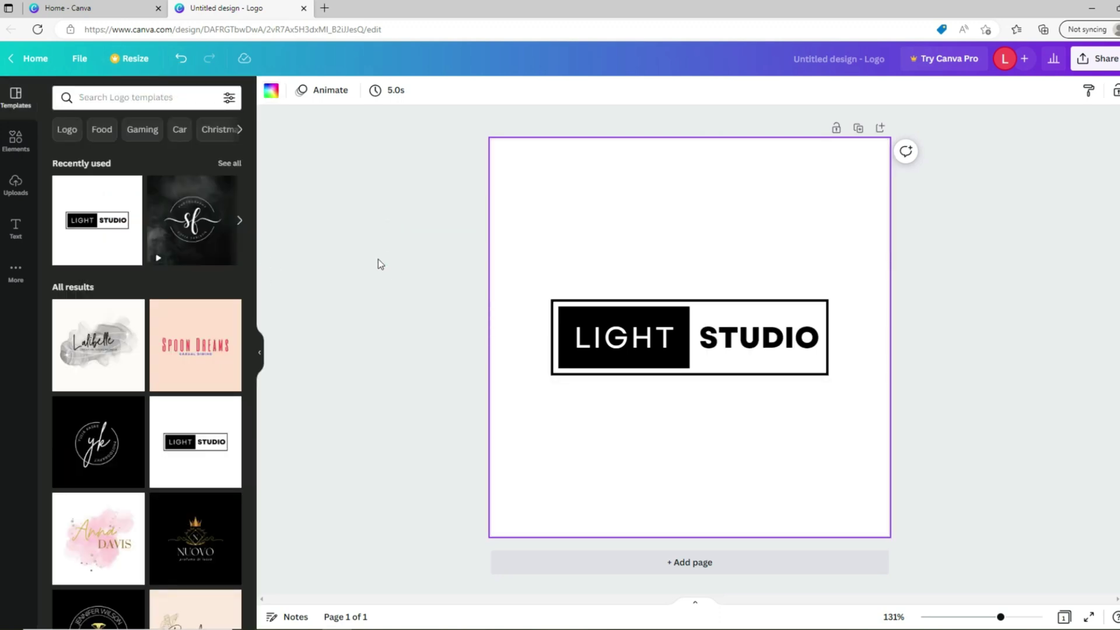
Step: Apply the pink watercolour logo template and delete its pink watercolour image
{"action": "scroll", "coordinate": [190, 342], "scroll_direction": "down", "scroll_amount": 3}
{"action": "scroll", "coordinate": [190, 341], "scroll_direction": "down", "scroll_amount": 3}
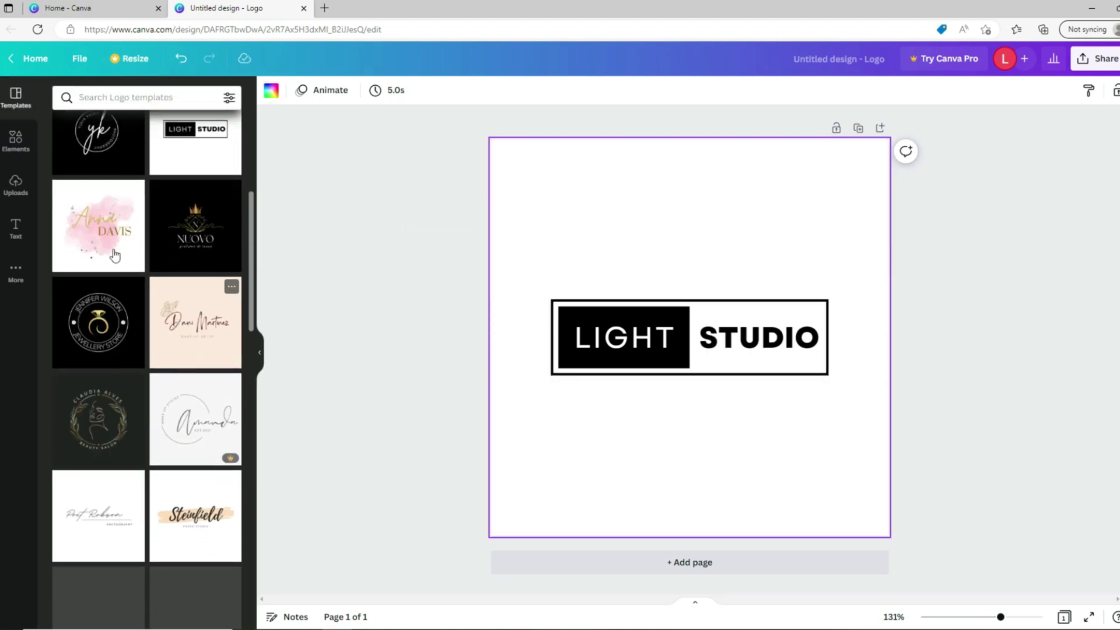
{"action": "left_click", "coordinate": [100, 235]}
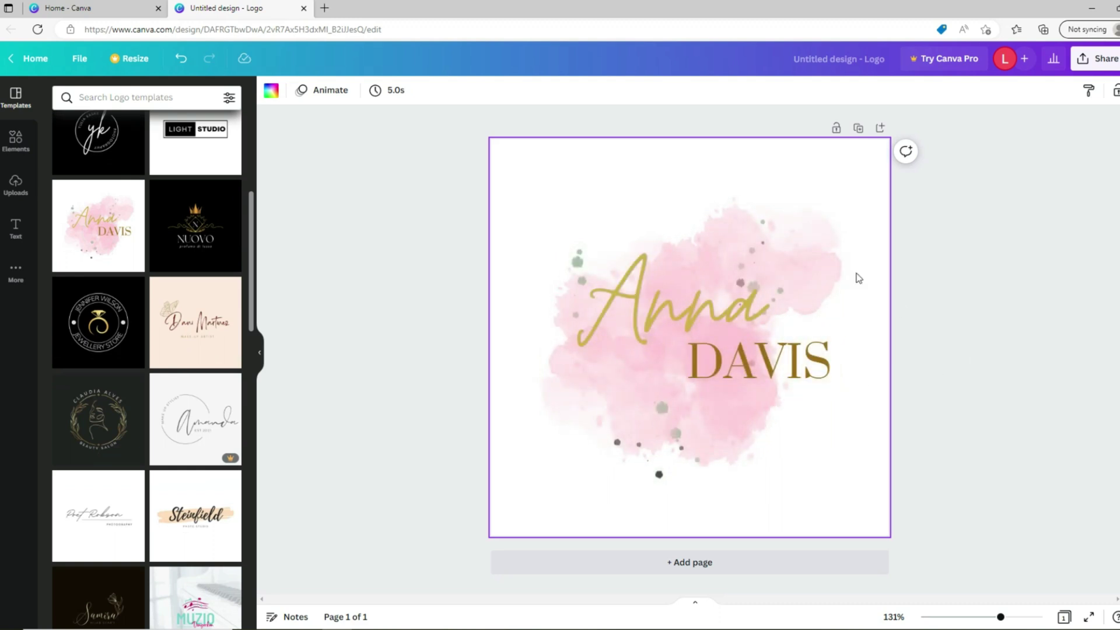
{"action": "left_click", "coordinate": [803, 249]}
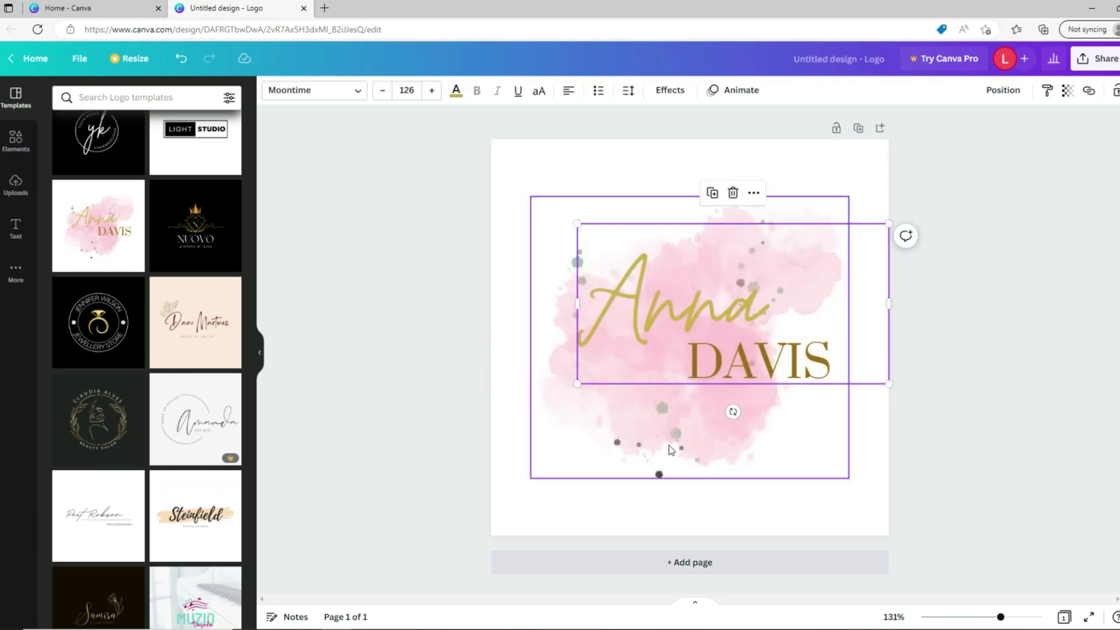
{"action": "left_click", "coordinate": [659, 416]}
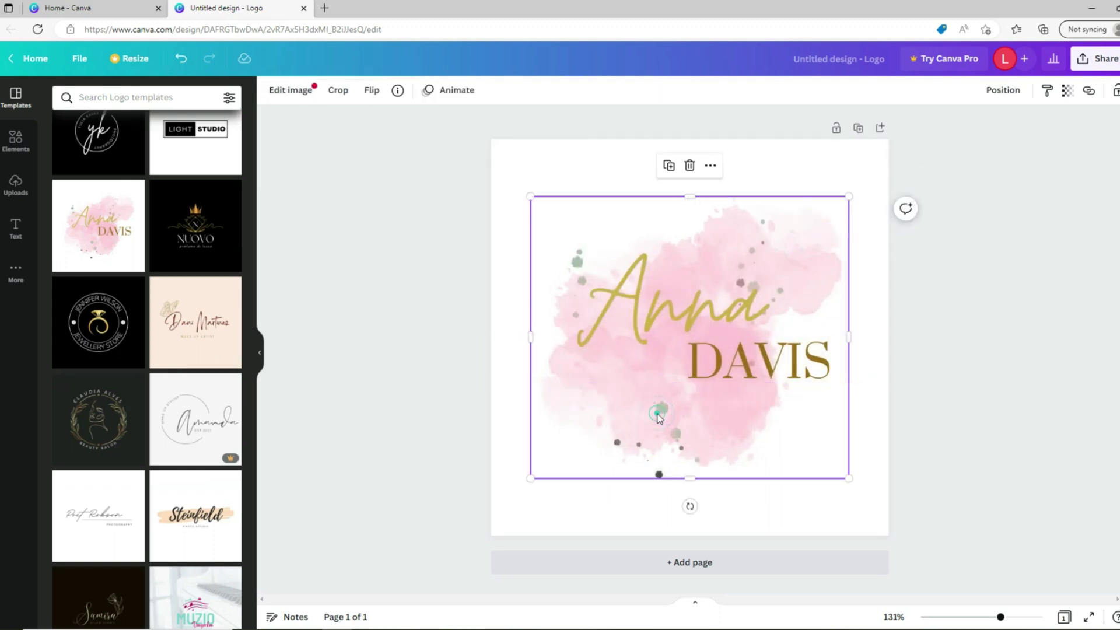
{"action": "double_click", "coordinate": [659, 416]}
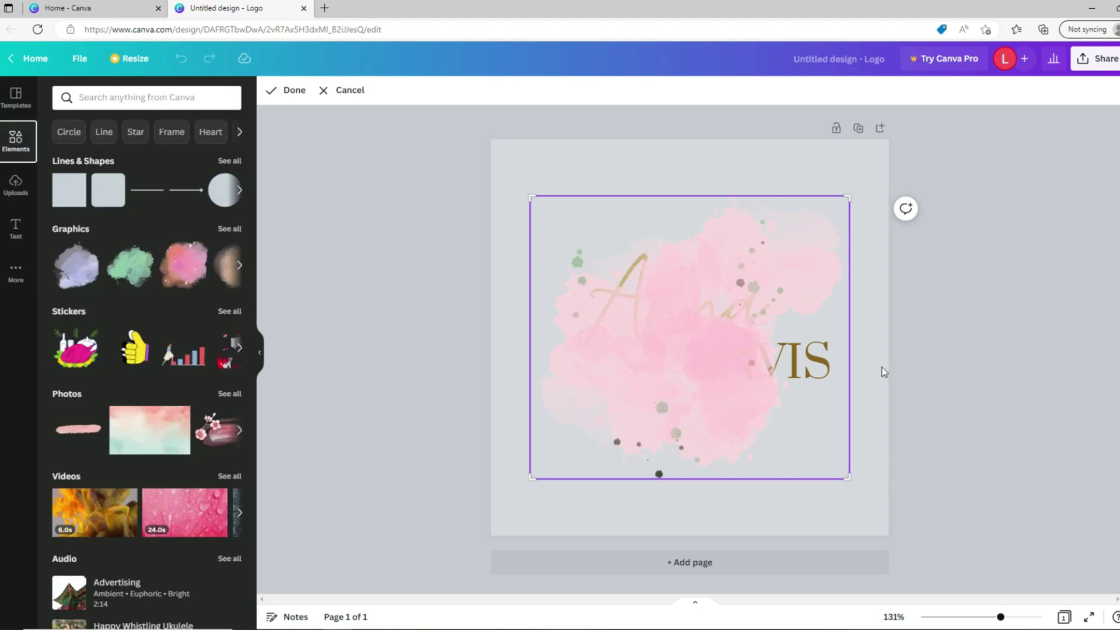
{"action": "left_click", "coordinate": [792, 223]}
{"action": "key", "text": "Delete"}
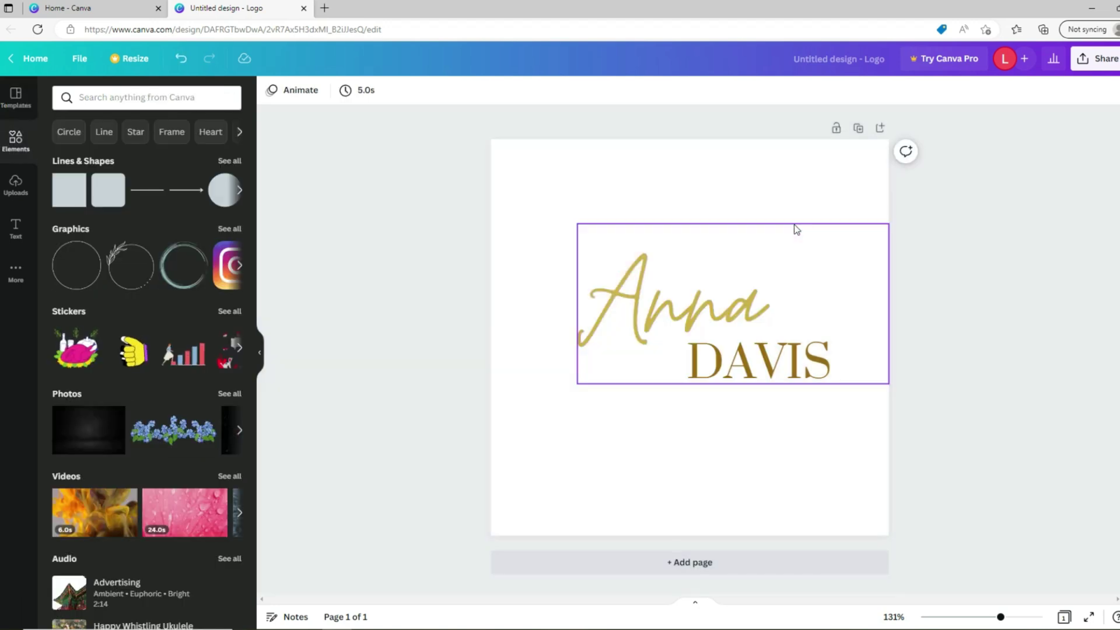
Step: Add the lavender-peach watercolour graphic from Elements behind the name text
{"action": "left_click", "coordinate": [551, 336]}
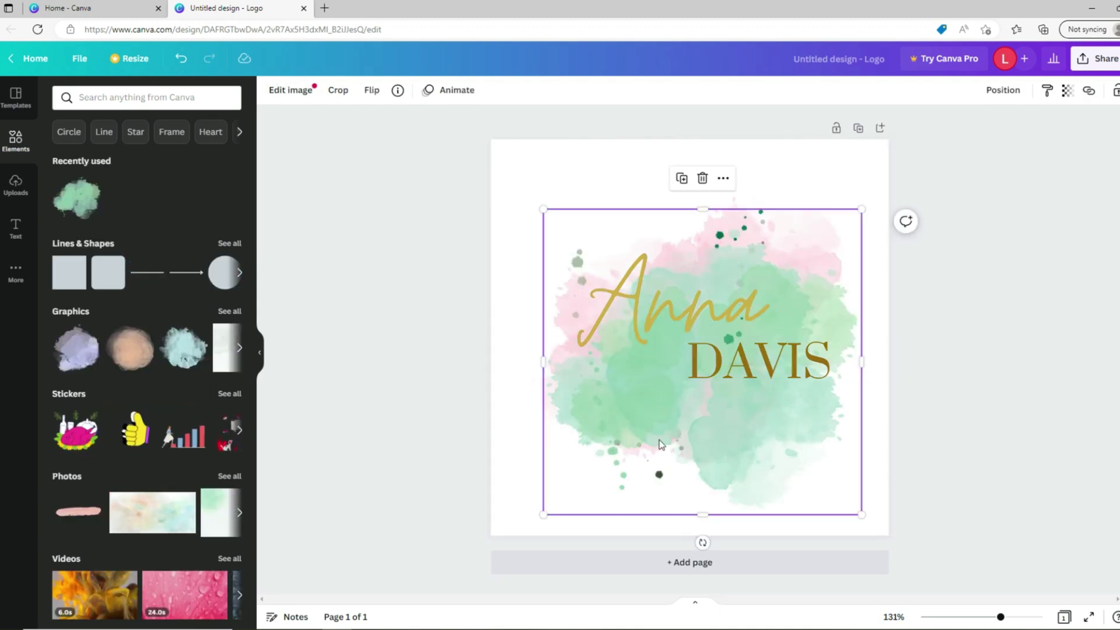
{"action": "left_click", "coordinate": [130, 349]}
{"action": "left_click", "coordinate": [75, 348]}
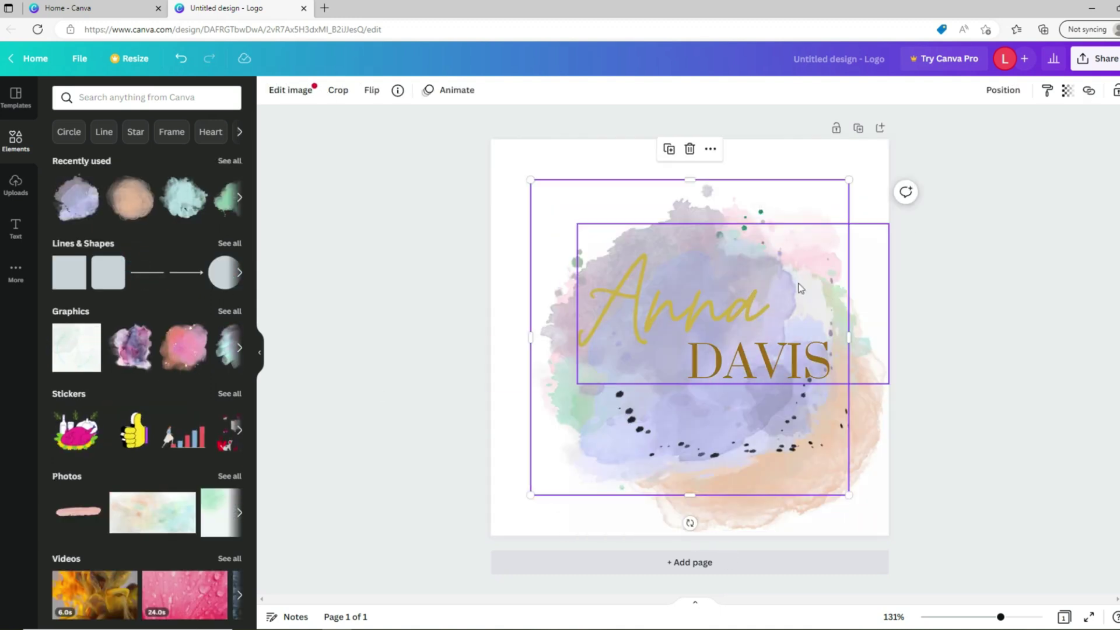
{"action": "left_click", "coordinate": [513, 157]}
{"action": "left_click", "coordinate": [674, 321]}
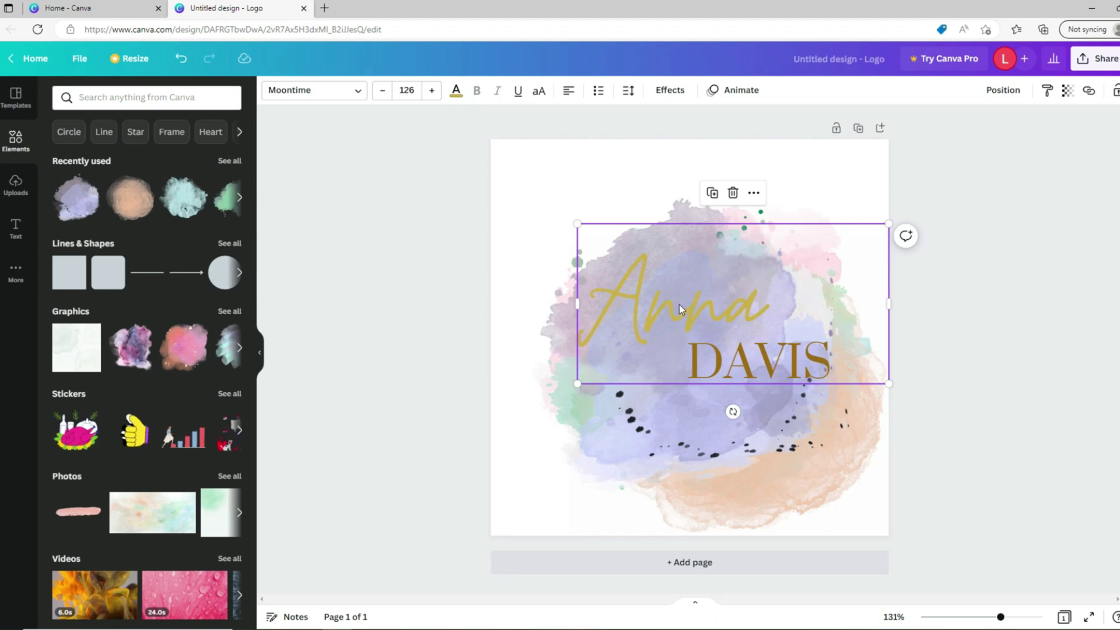
Step: Retype the script first name and replace DAVIS with RECOMMENDS, fitted on one line
{"action": "double_click", "coordinate": [679, 309]}
{"action": "left_click", "coordinate": [737, 312]}
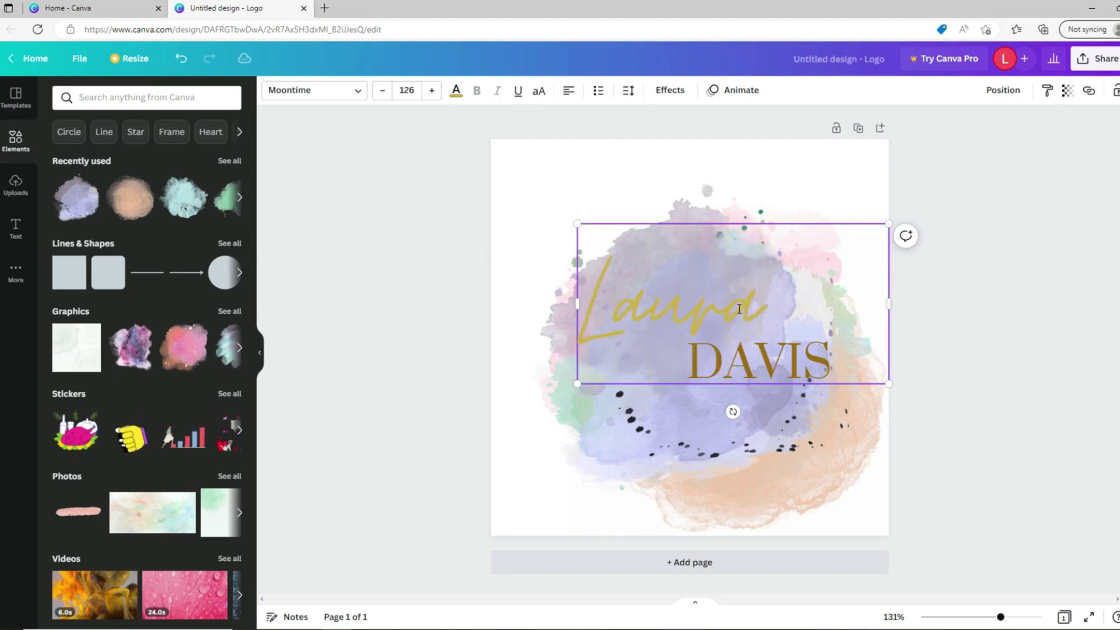
{"action": "double_click", "coordinate": [758, 362]}
{"action": "type", "text": "RECOMMENDS"}
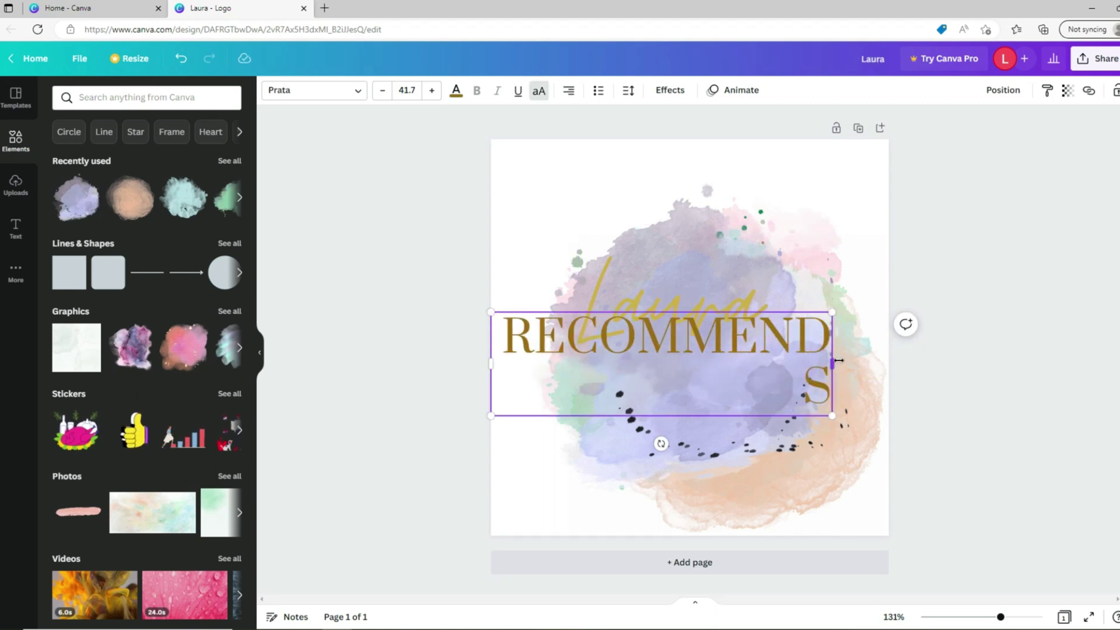
{"action": "left_click_drag", "start_coordinate": [838, 361], "coordinate": [875, 362]}
{"action": "left_click_drag", "start_coordinate": [795, 335], "coordinate": [802, 343]}
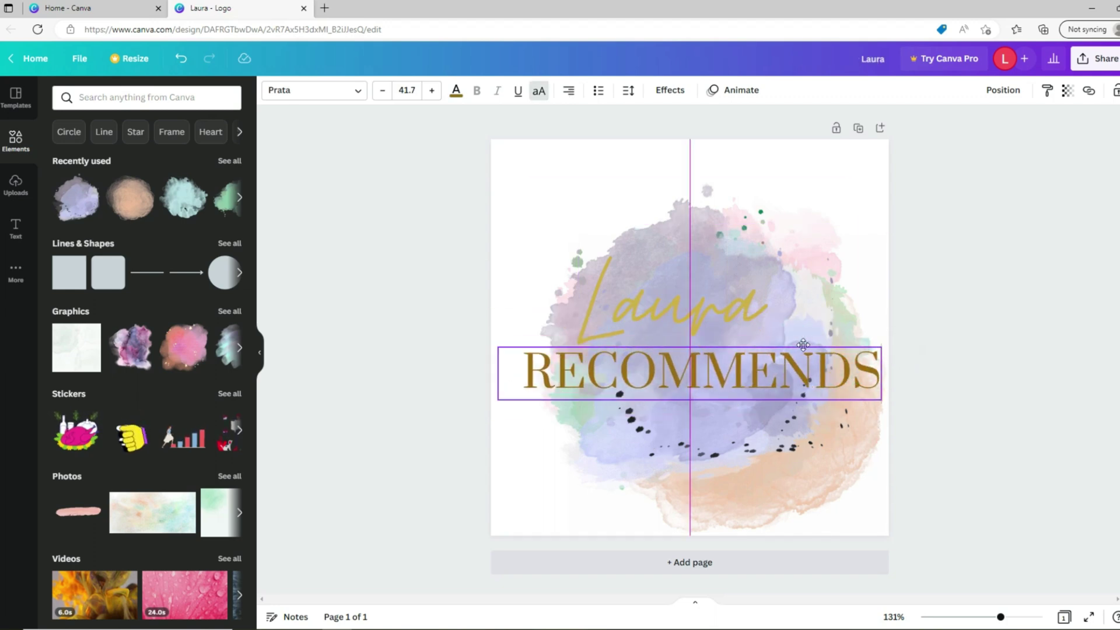
Step: Recolour the first name dark blue and RECOMMENDS light gold
{"action": "left_click", "coordinate": [662, 294]}
{"action": "left_click", "coordinate": [456, 91]}
{"action": "left_click", "coordinate": [130, 429]}
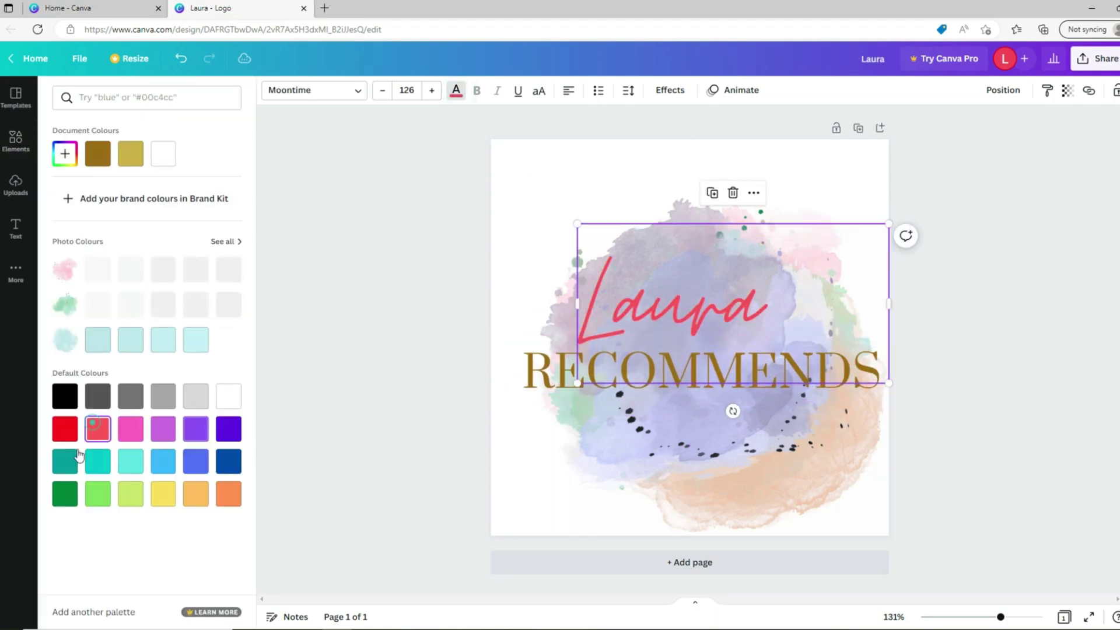
{"action": "left_click", "coordinate": [228, 460]}
{"action": "left_click", "coordinate": [540, 374]}
{"action": "left_click", "coordinate": [130, 153]}
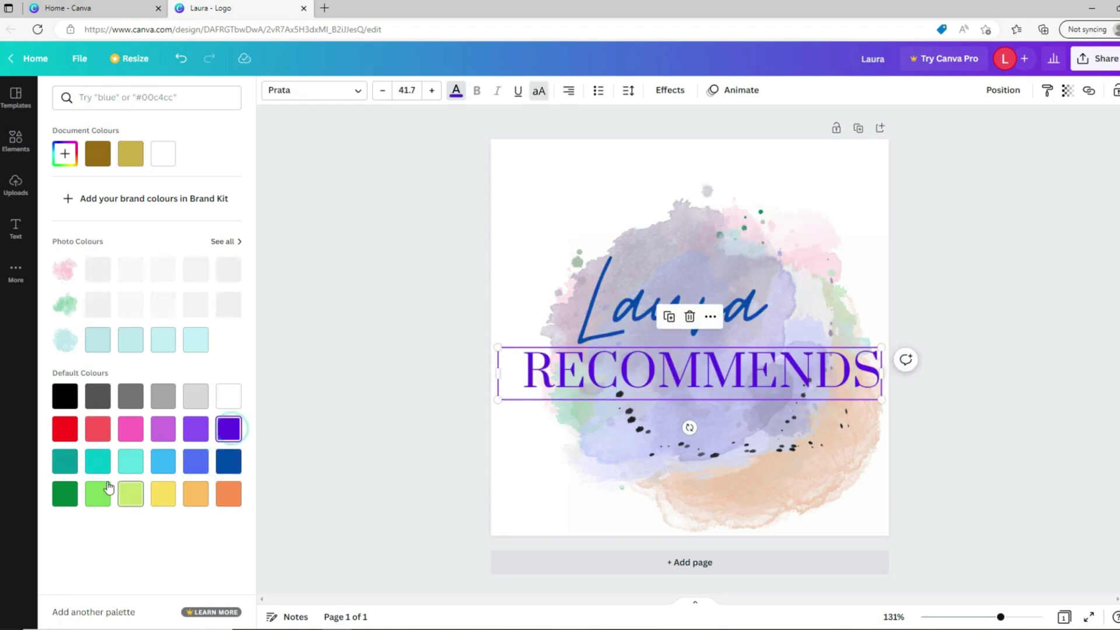
Step: Give the page a violet background colour
{"action": "left_click", "coordinate": [525, 163]}
{"action": "left_click", "coordinate": [322, 90]}
{"action": "left_click", "coordinate": [272, 90]}
{"action": "left_click", "coordinate": [130, 153]}
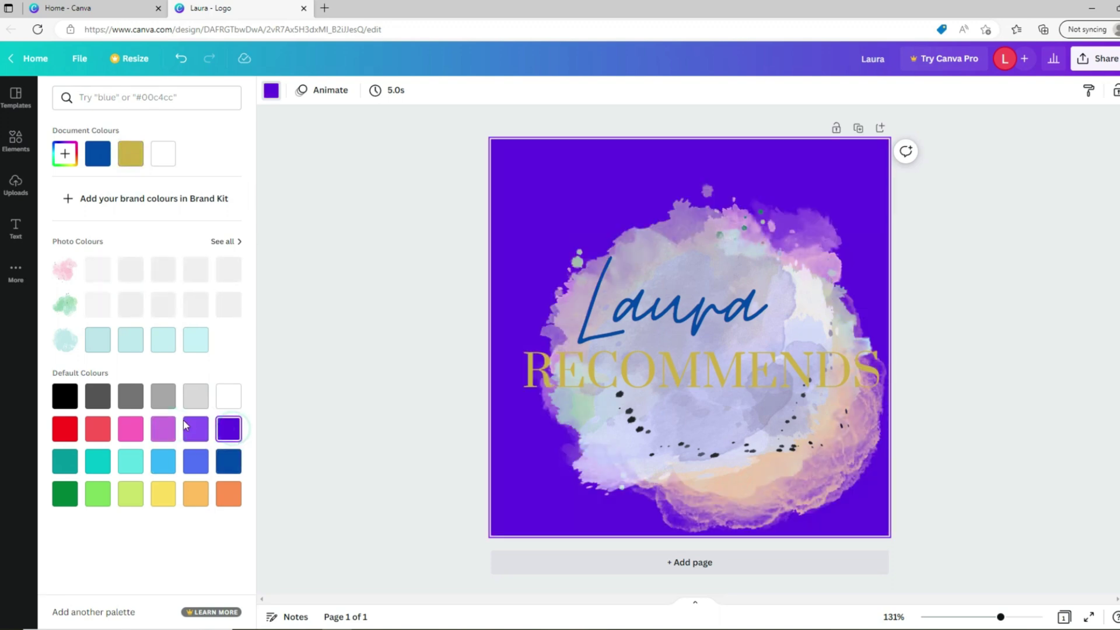
Step: Set the page to light grey and reposition the first name, RECOMMENDS and watercolour
{"action": "left_click", "coordinate": [196, 396]}
{"action": "left_click_drag", "start_coordinate": [670, 300], "coordinate": [591, 218]}
{"action": "left_click_drag", "start_coordinate": [700, 370], "coordinate": [700, 458]}
{"action": "left_click_drag", "start_coordinate": [722, 321], "coordinate": [851, 471]}
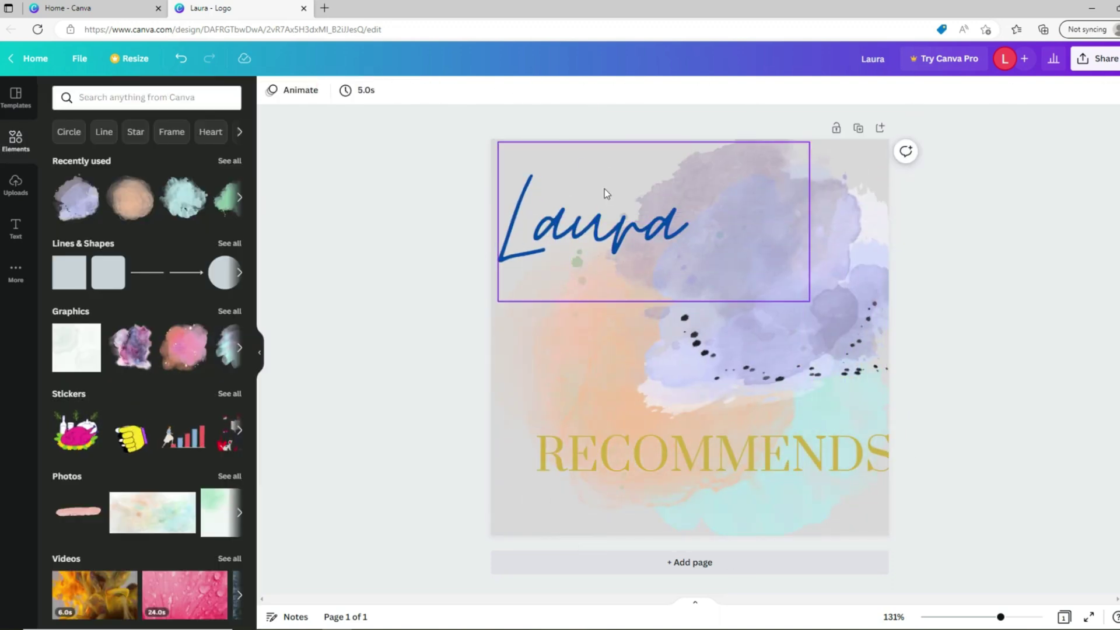
{"action": "left_click_drag", "start_coordinate": [604, 191], "coordinate": [640, 267]}
{"action": "left_click_drag", "start_coordinate": [678, 462], "coordinate": [666, 379]}
Step: Rotate the watercolour to about 173°, then bring up the Share options
{"action": "left_click", "coordinate": [902, 347]}
{"action": "left_click_drag", "start_coordinate": [753, 373], "coordinate": [651, 174]}
{"action": "key", "text": "Escape"}
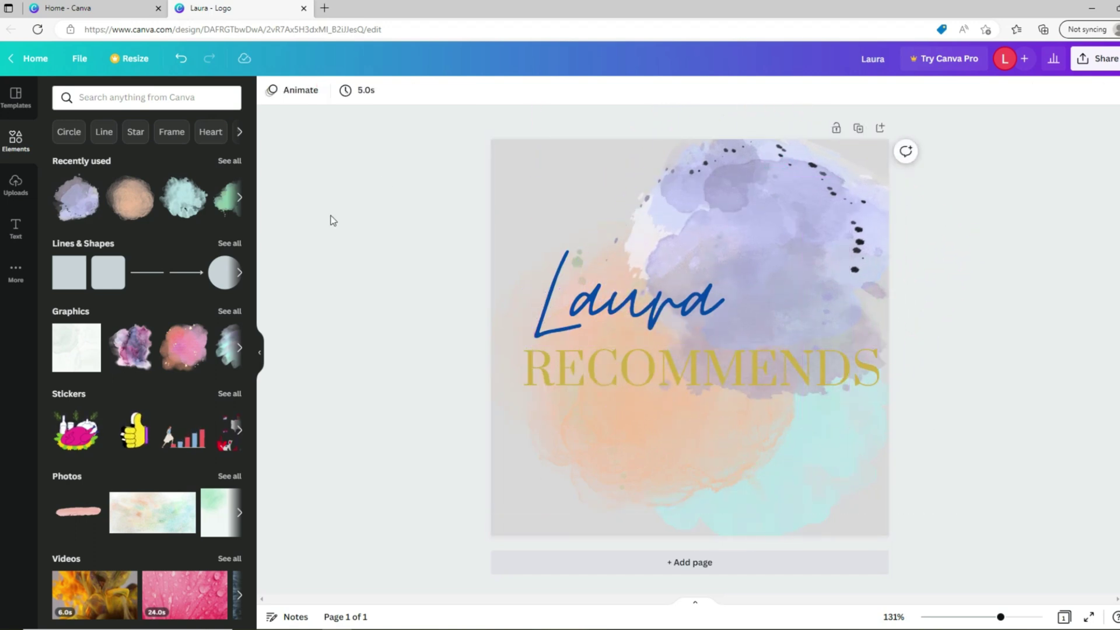
{"action": "left_click", "coordinate": [1104, 62]}
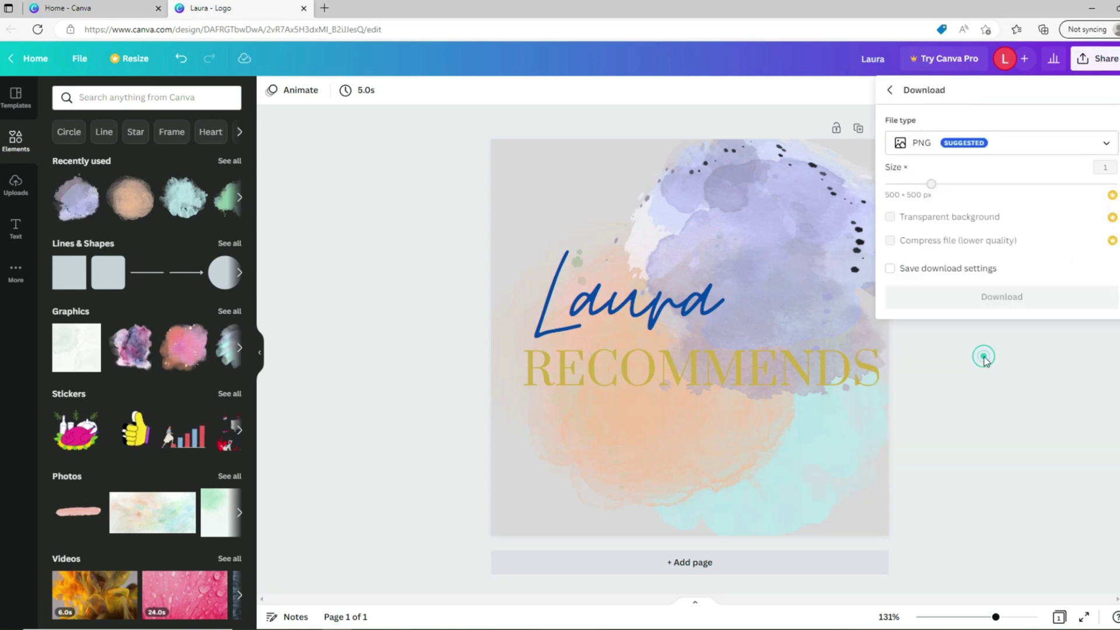
Step: Download the logo as a PNG and return to the Canva home page
{"action": "left_click", "coordinate": [1018, 298]}
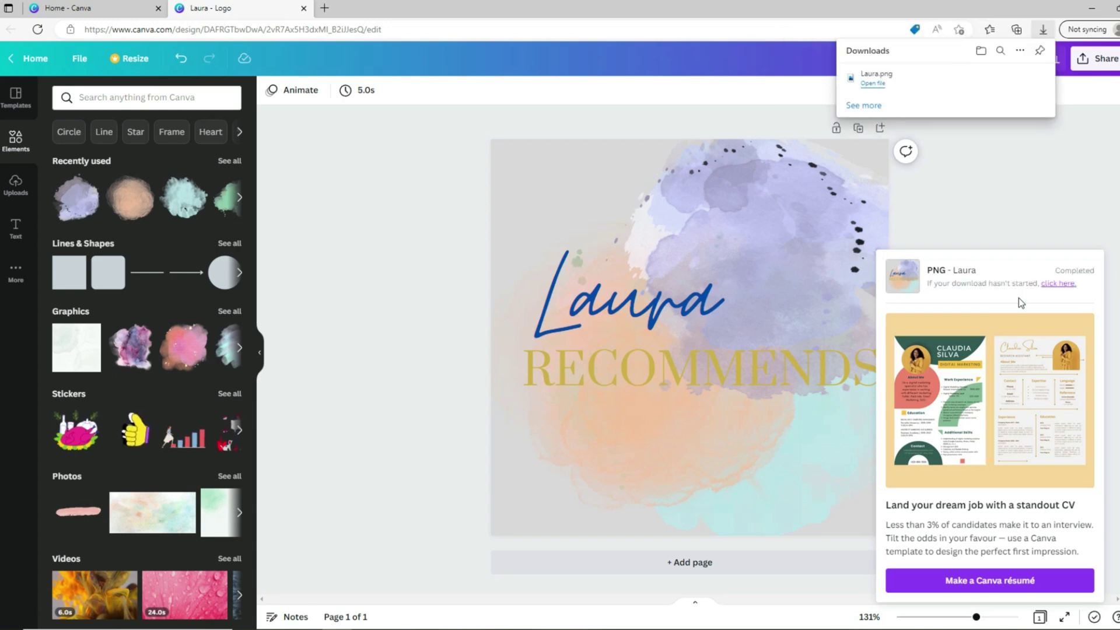
{"action": "left_click", "coordinate": [29, 59]}
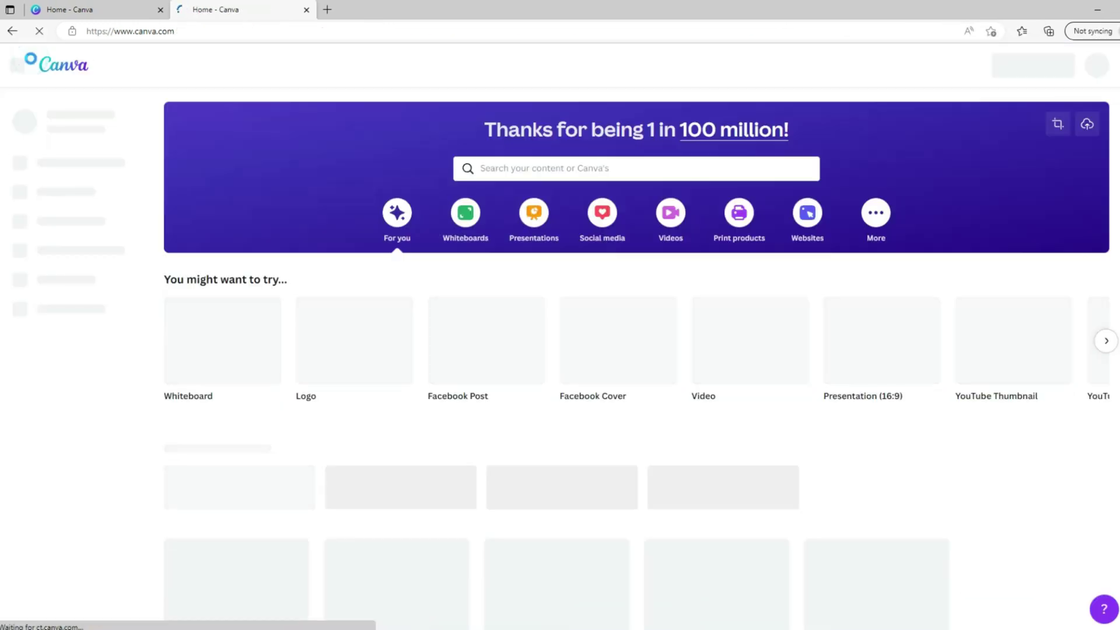
{"action": "mouse_move", "coordinate": [1013, 349]}
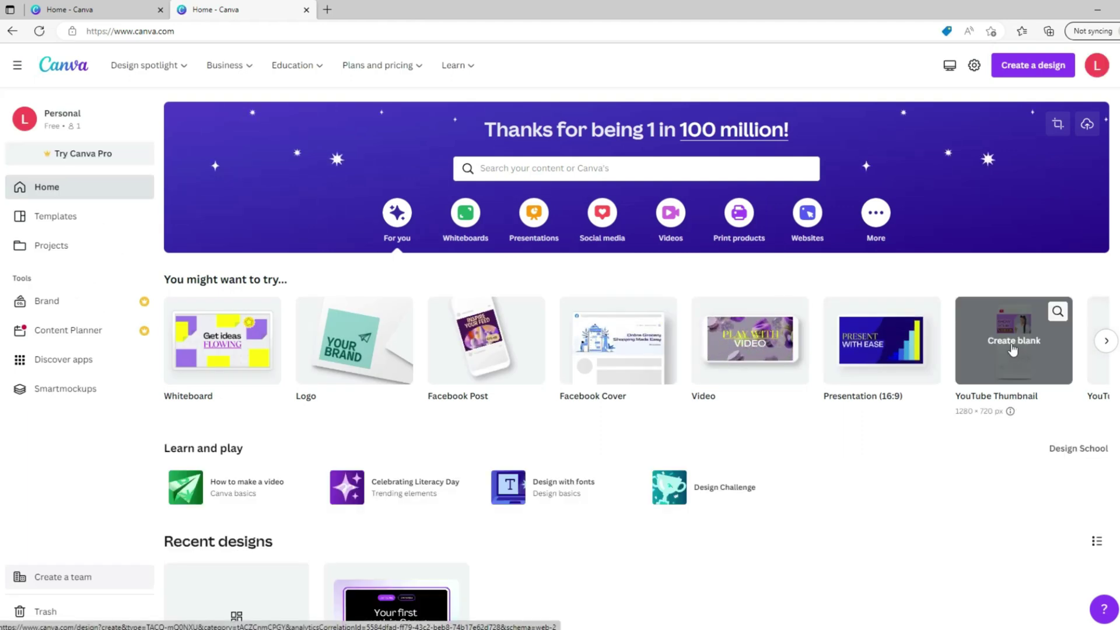
Step: Create a YouTube thumbnail from the Quick Thumbnail Ideas template and delete the man photo
{"action": "left_click", "coordinate": [1012, 349]}
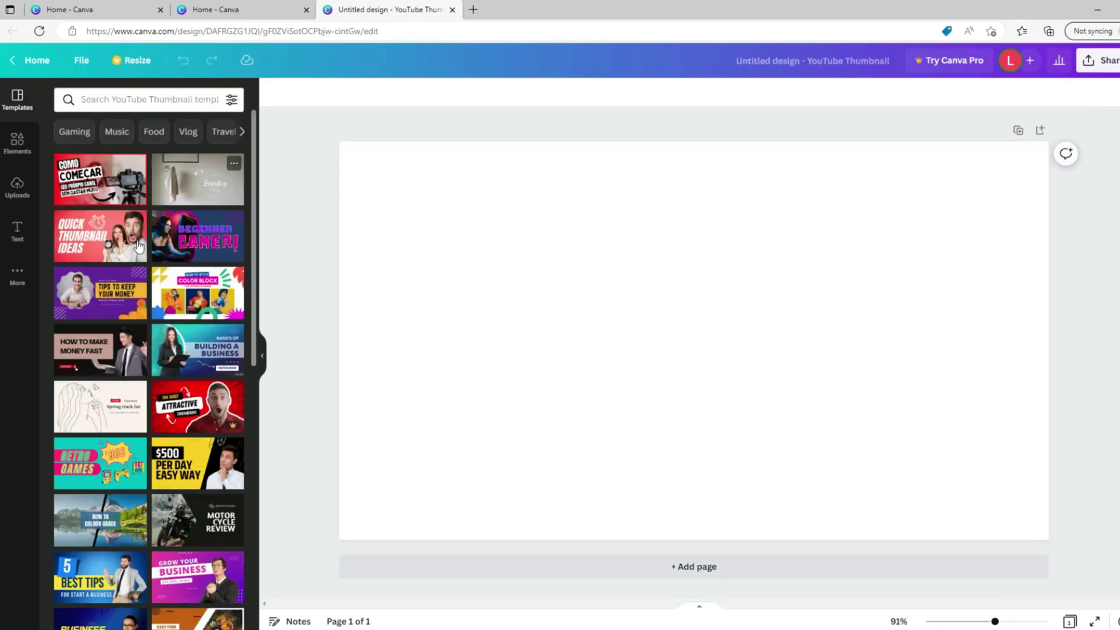
{"action": "left_click", "coordinate": [115, 238]}
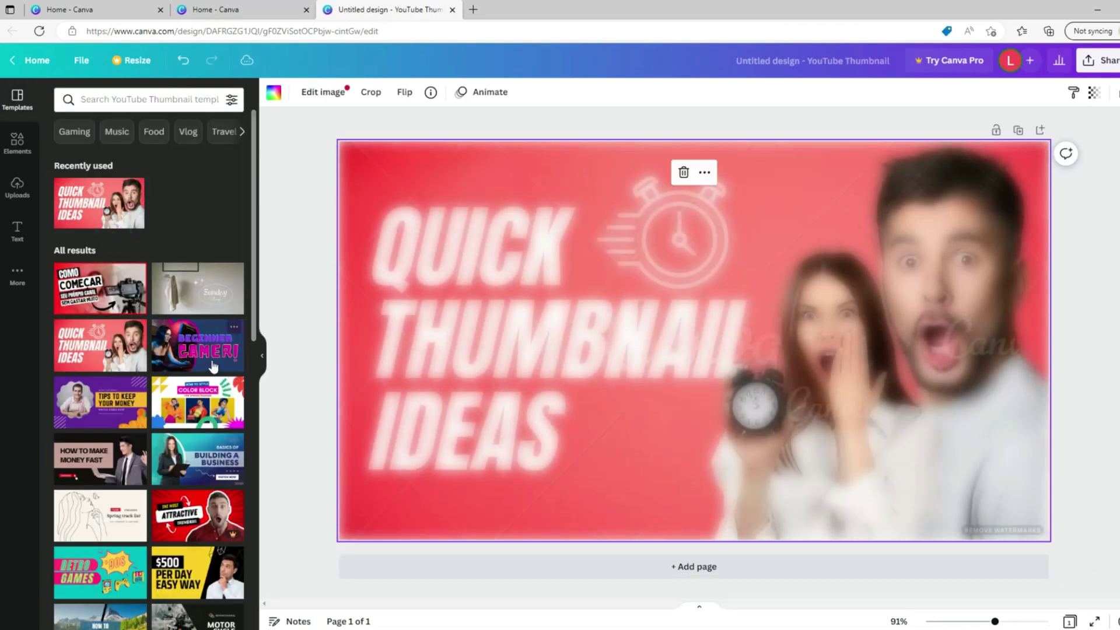
{"action": "left_click", "coordinate": [946, 201]}
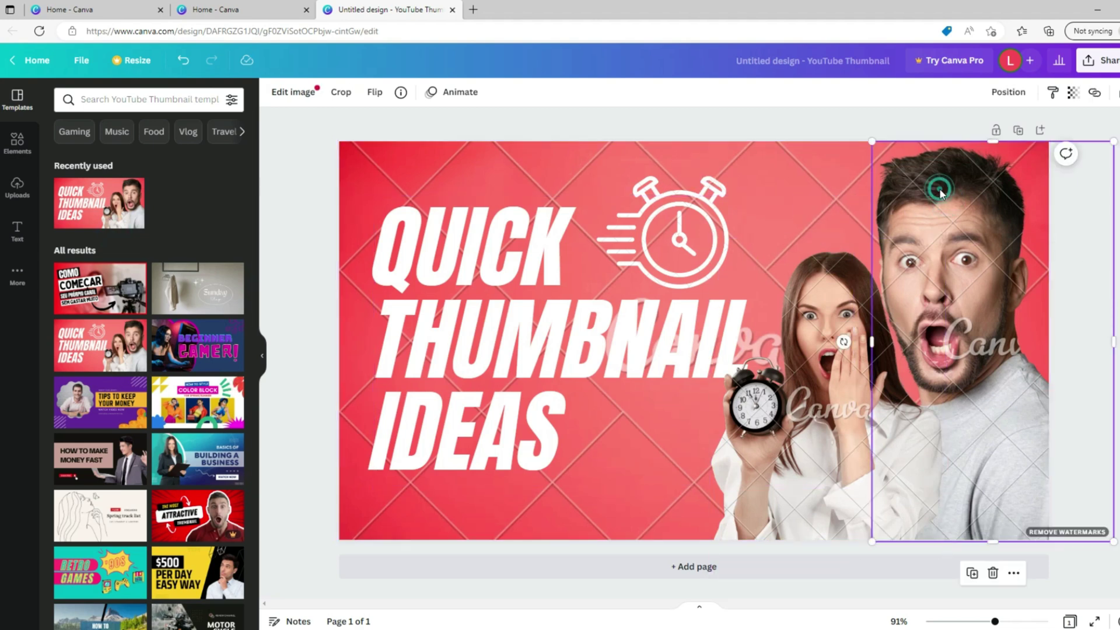
{"action": "key", "text": "Delete"}
Step: Move the clock-holding woman photo up and right and enlarge it
{"action": "left_click", "coordinate": [823, 304]}
{"action": "left_click_drag", "start_coordinate": [824, 305], "coordinate": [880, 281]}
{"action": "left_click_drag", "start_coordinate": [996, 201], "coordinate": [1050, 133]}
{"action": "mouse_move", "coordinate": [992, 193]}
{"action": "left_mouse_down"}
{"action": "mouse_move", "coordinate": [1007, 192]}
{"action": "mouse_move", "coordinate": [1003, 203]}
{"action": "left_mouse_up"}
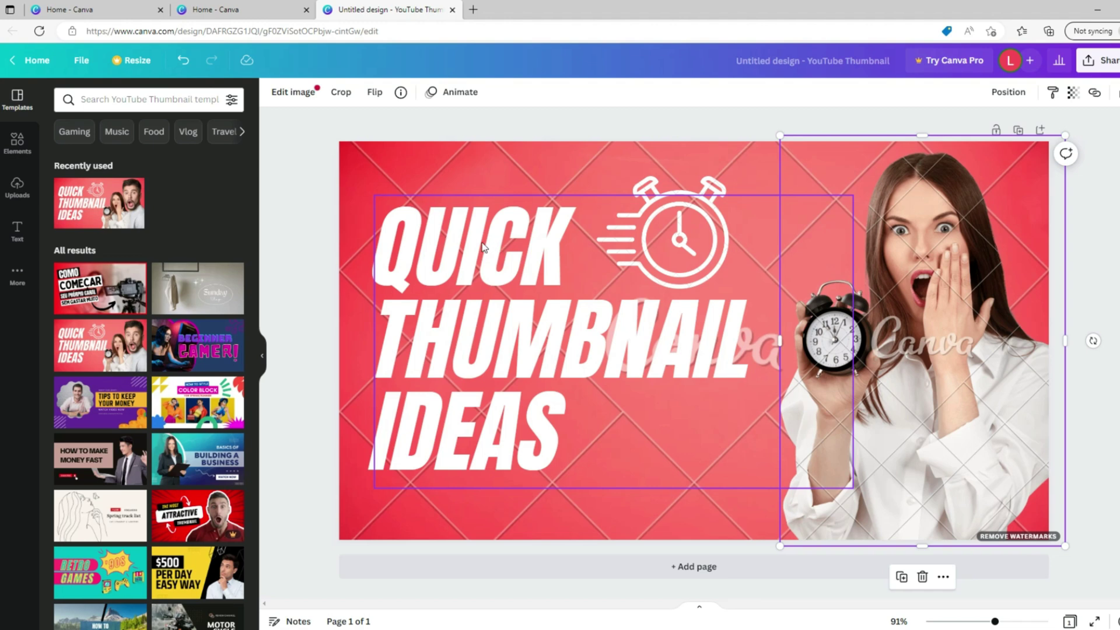
{"action": "left_click", "coordinate": [483, 247]}
Step: Try grey, purple and tan backgrounds, then settle on a custom turquoise background
{"action": "left_click", "coordinate": [388, 169]}
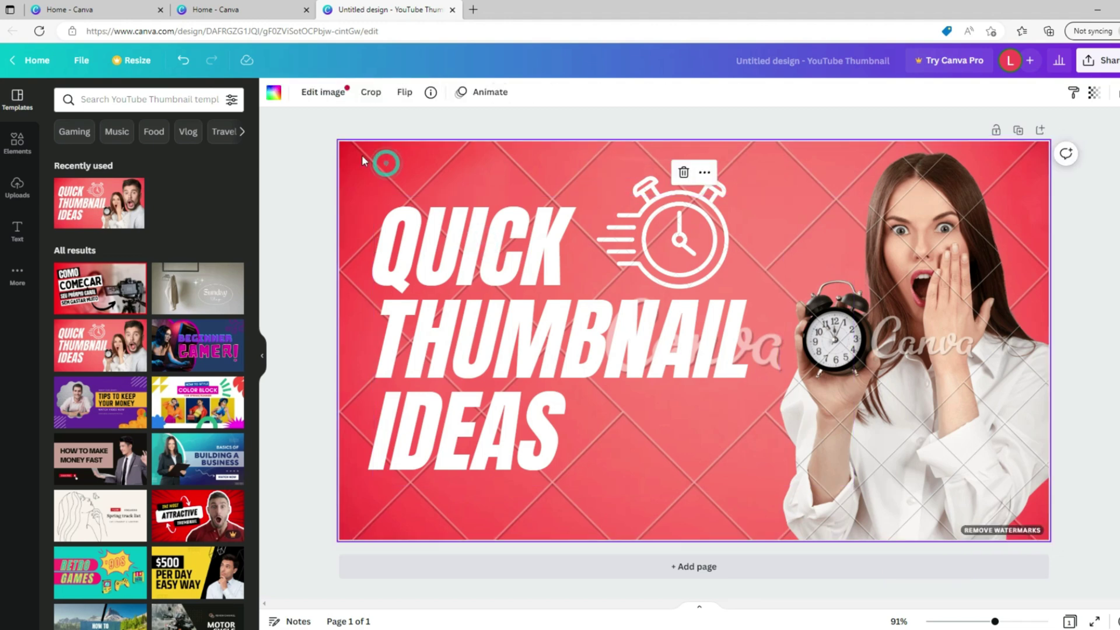
{"action": "left_click", "coordinate": [330, 93]}
{"action": "left_click", "coordinate": [274, 92]}
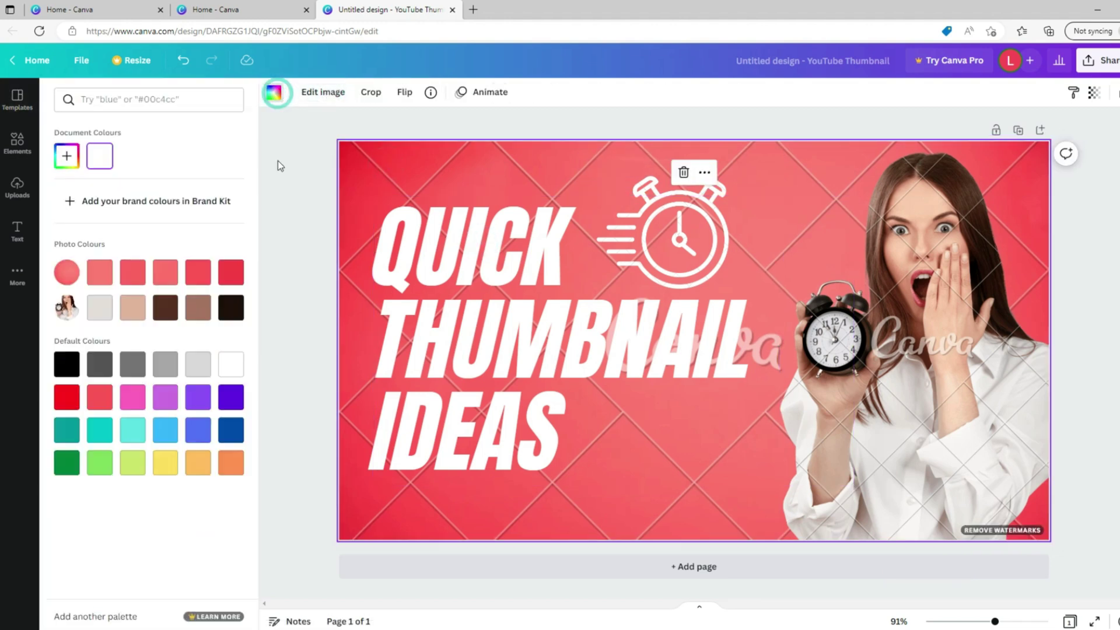
{"action": "left_click", "coordinate": [100, 273]}
{"action": "left_click", "coordinate": [169, 364]}
{"action": "left_click", "coordinate": [100, 271]}
{"action": "left_click", "coordinate": [133, 272]}
{"action": "left_click", "coordinate": [66, 156]}
{"action": "left_click_drag", "start_coordinate": [140, 209], "coordinate": [140, 260]}
{"action": "left_click", "coordinate": [189, 260]}
{"action": "left_click_drag", "start_coordinate": [214, 231], "coordinate": [178, 192]}
Step: Enlarge the title to size 137, make it dark brown, and resize the stopwatch icon
{"action": "left_click", "coordinate": [475, 237]}
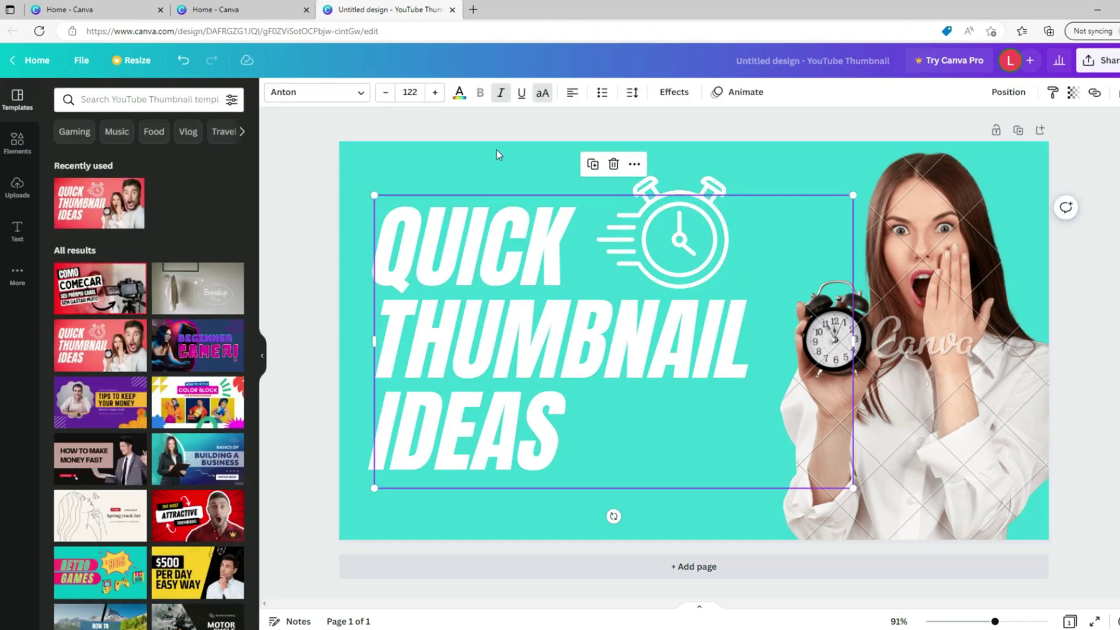
{"action": "left_click", "coordinate": [436, 94]}
{"action": "left_click", "coordinate": [435, 94]}
{"action": "left_click", "coordinate": [435, 94]}
{"action": "left_click", "coordinate": [435, 94]}
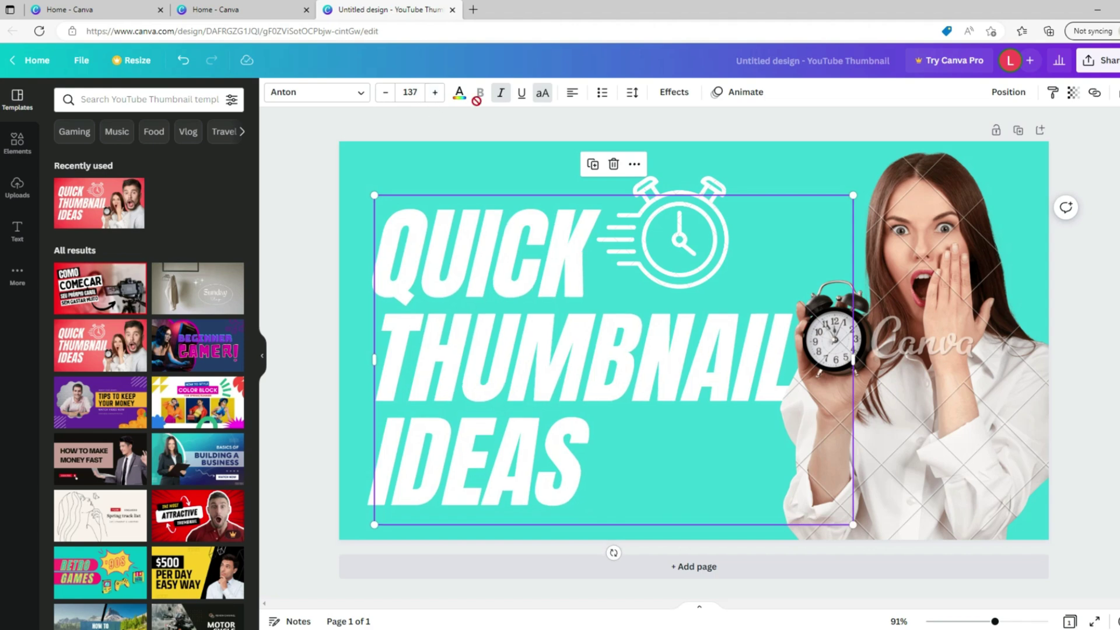
{"action": "left_click", "coordinate": [460, 97]}
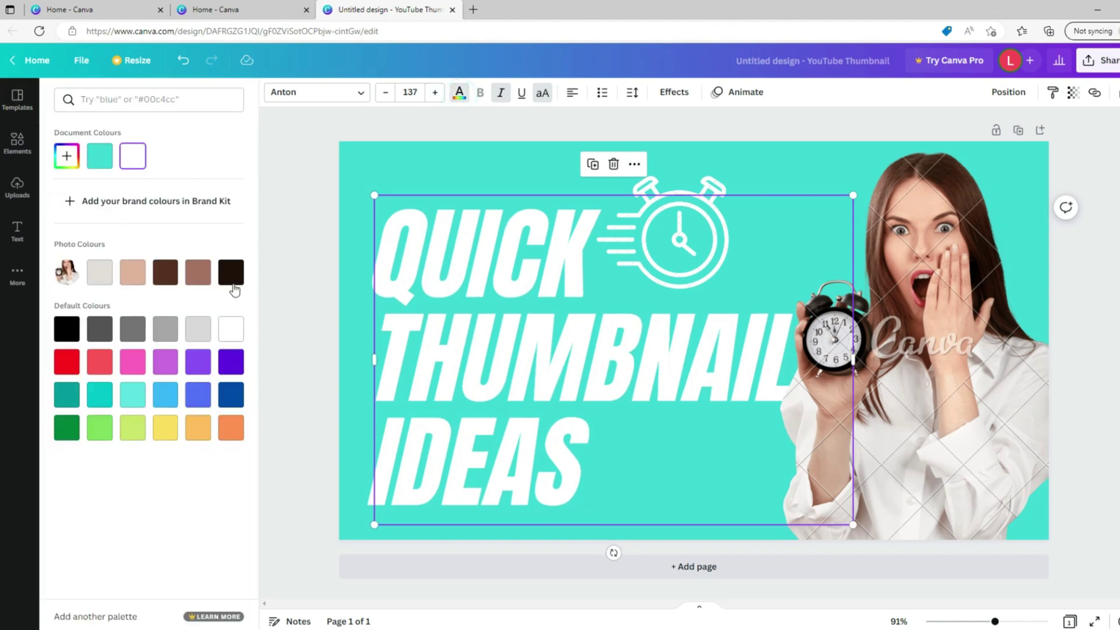
{"action": "left_click", "coordinate": [232, 274]}
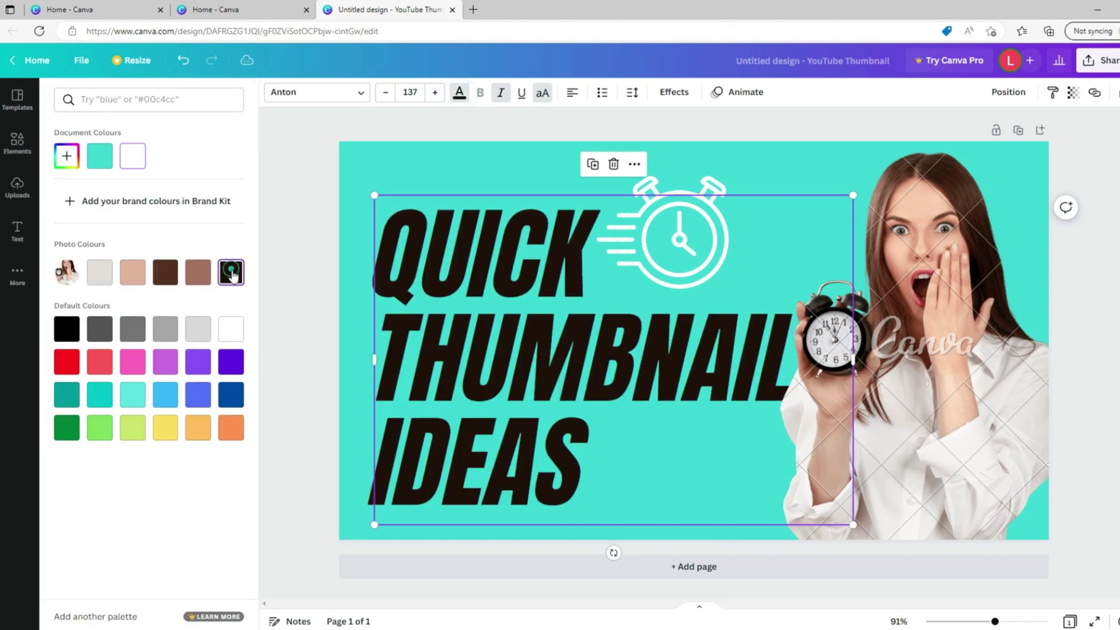
{"action": "left_click", "coordinate": [694, 209]}
{"action": "left_click_drag", "start_coordinate": [728, 176], "coordinate": [747, 224]}
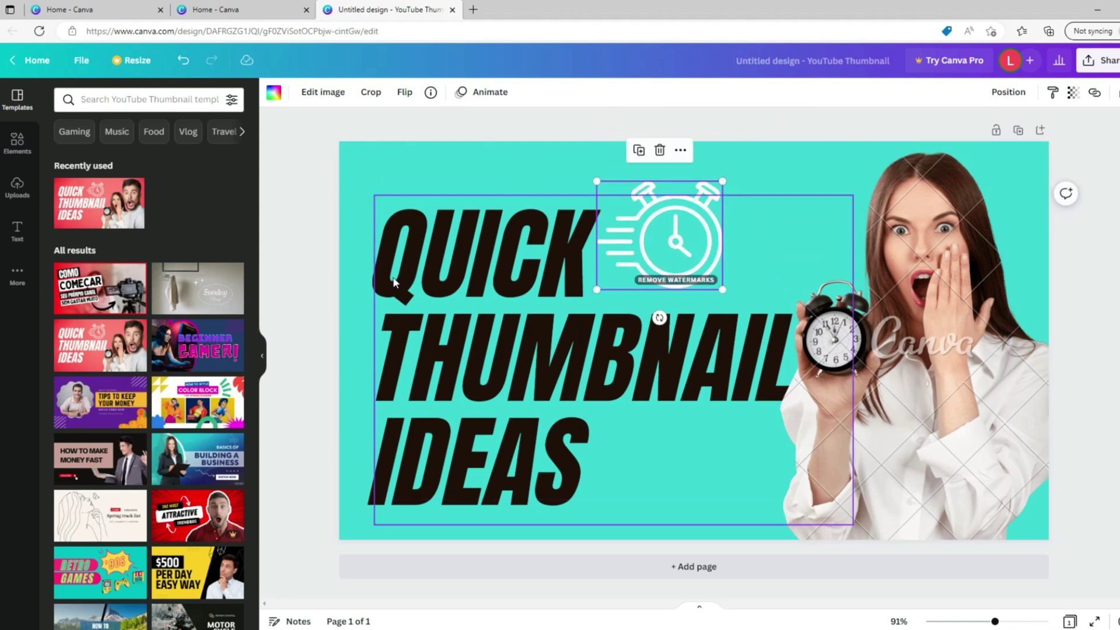
Step: Add wavy-lines, chevron arrows and triangle lines graphics from Elements and position them
{"action": "left_click", "coordinate": [18, 143]}
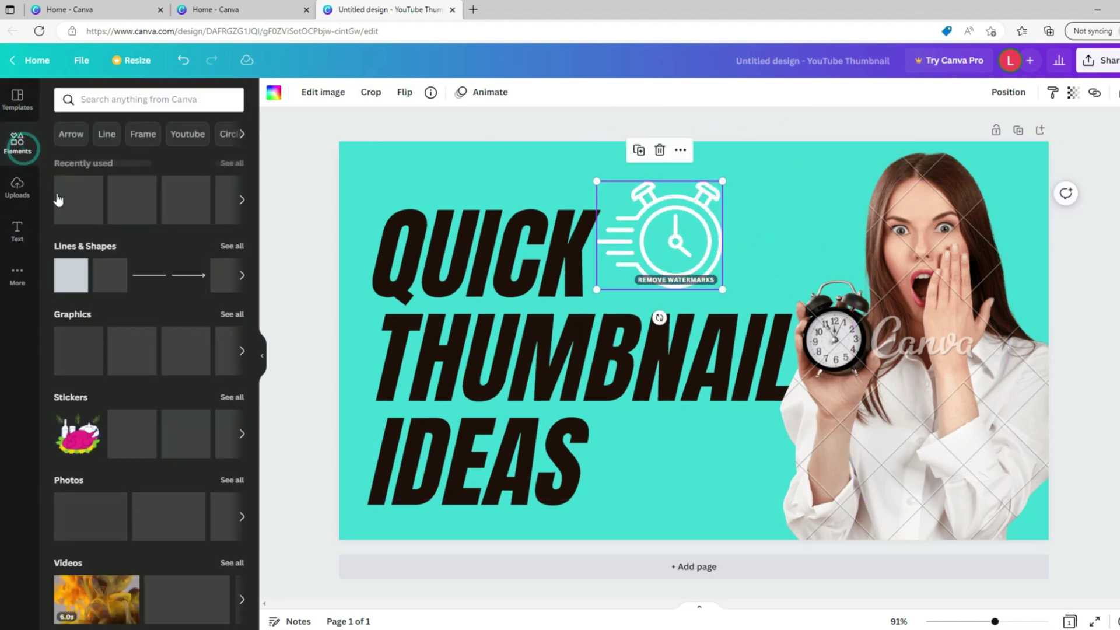
{"action": "mouse_move", "coordinate": [88, 350]}
{"action": "left_mouse_down"}
{"action": "mouse_move", "coordinate": [374, 454]}
{"action": "mouse_move", "coordinate": [513, 438]}
{"action": "left_mouse_up"}
{"action": "left_click_drag", "start_coordinate": [763, 405], "coordinate": [668, 443]}
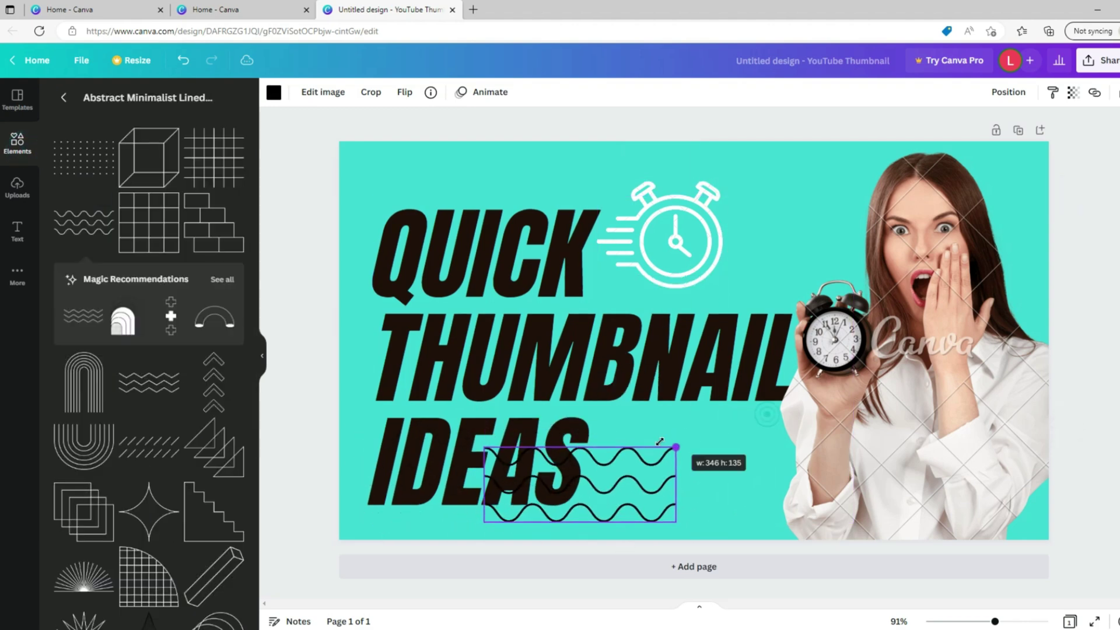
{"action": "mouse_move", "coordinate": [636, 486]}
{"action": "left_mouse_down"}
{"action": "mouse_move", "coordinate": [736, 469]}
{"action": "mouse_move", "coordinate": [744, 525]}
{"action": "mouse_move", "coordinate": [744, 514]}
{"action": "left_mouse_up"}
{"action": "left_click", "coordinate": [213, 382]}
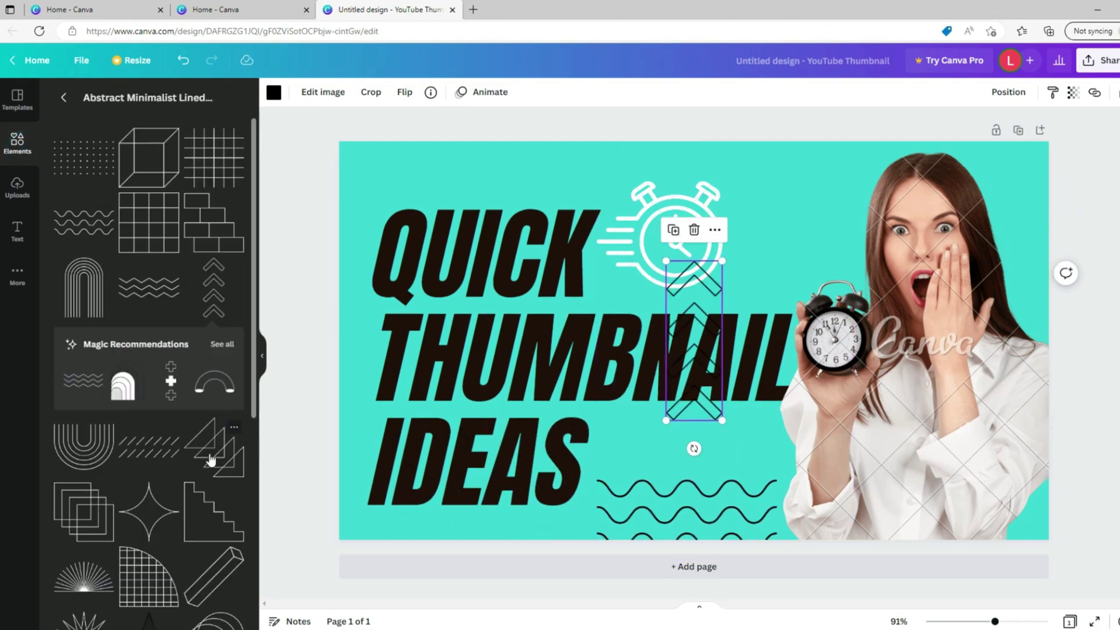
{"action": "left_click", "coordinate": [214, 353]}
{"action": "left_click_drag", "start_coordinate": [640, 225], "coordinate": [395, 155]}
{"action": "left_click_drag", "start_coordinate": [694, 341], "coordinate": [652, 228]}
Step: Delete the stopwatch, search 'clo' and place a line clock behind the woman photo
{"action": "left_click", "coordinate": [673, 229]}
{"action": "key", "text": "Delete"}
{"action": "key", "text": "Escape"}
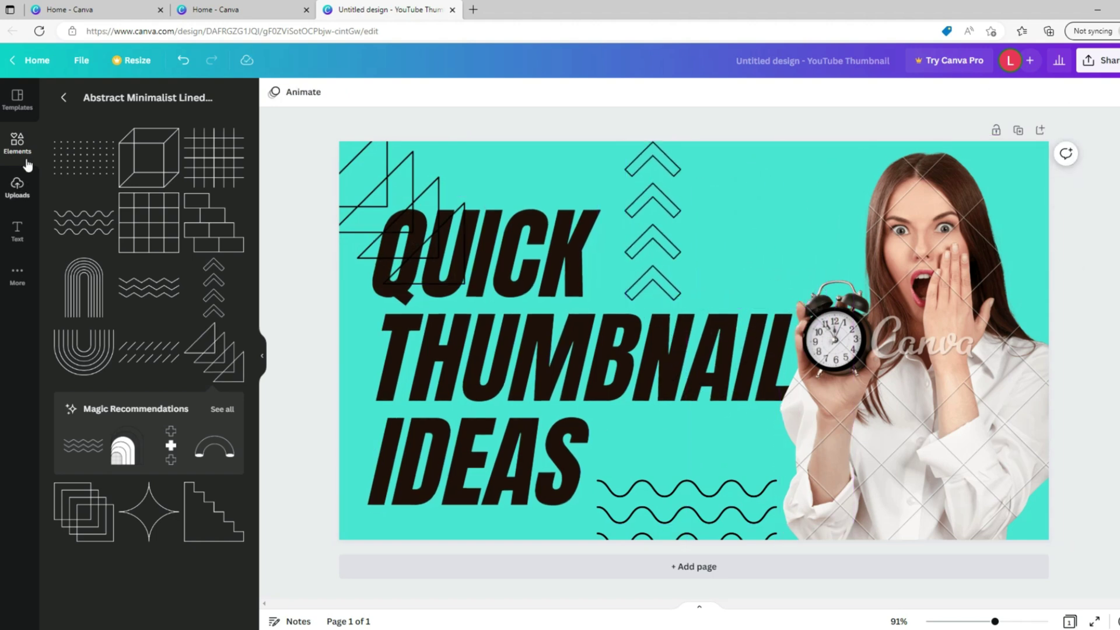
{"action": "left_click", "coordinate": [17, 143]}
{"action": "left_click", "coordinate": [143, 99]}
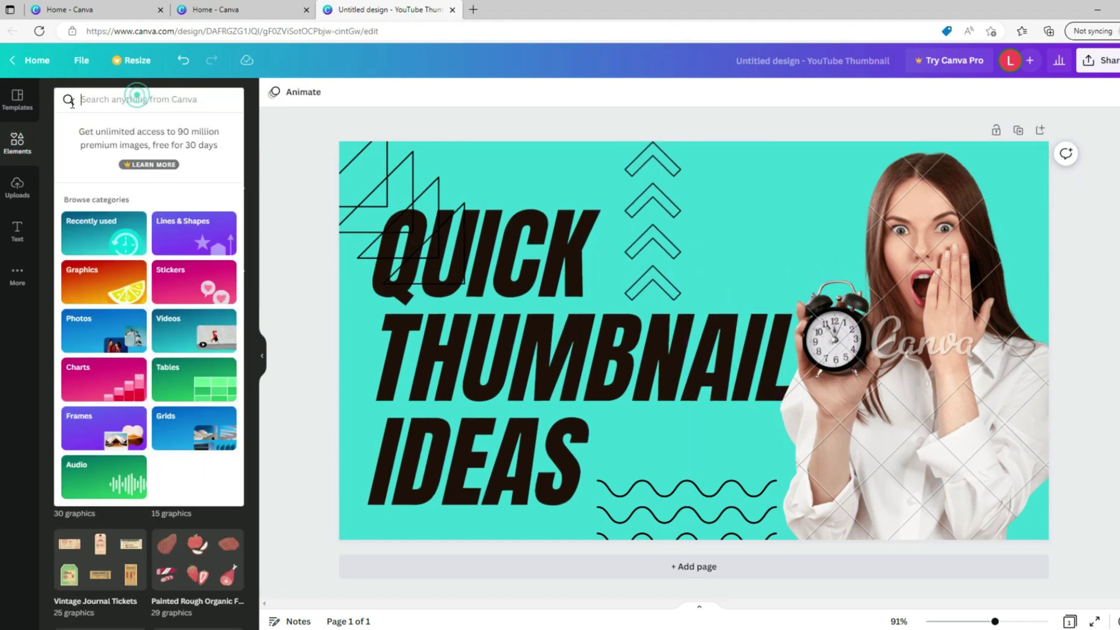
{"action": "type", "text": "clock"}
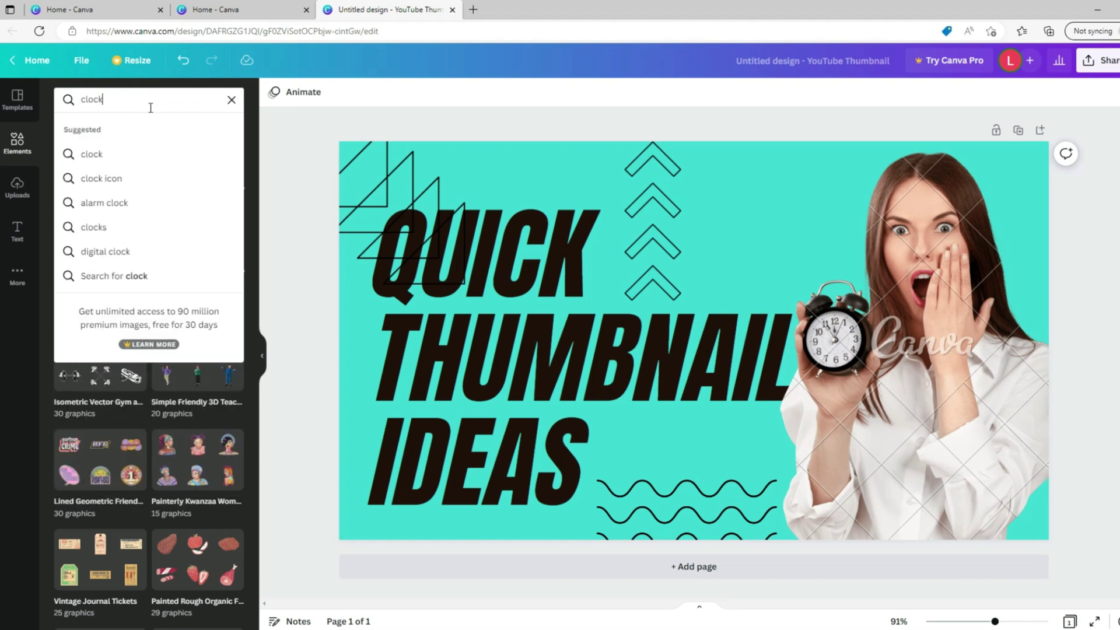
{"action": "key", "text": "Return"}
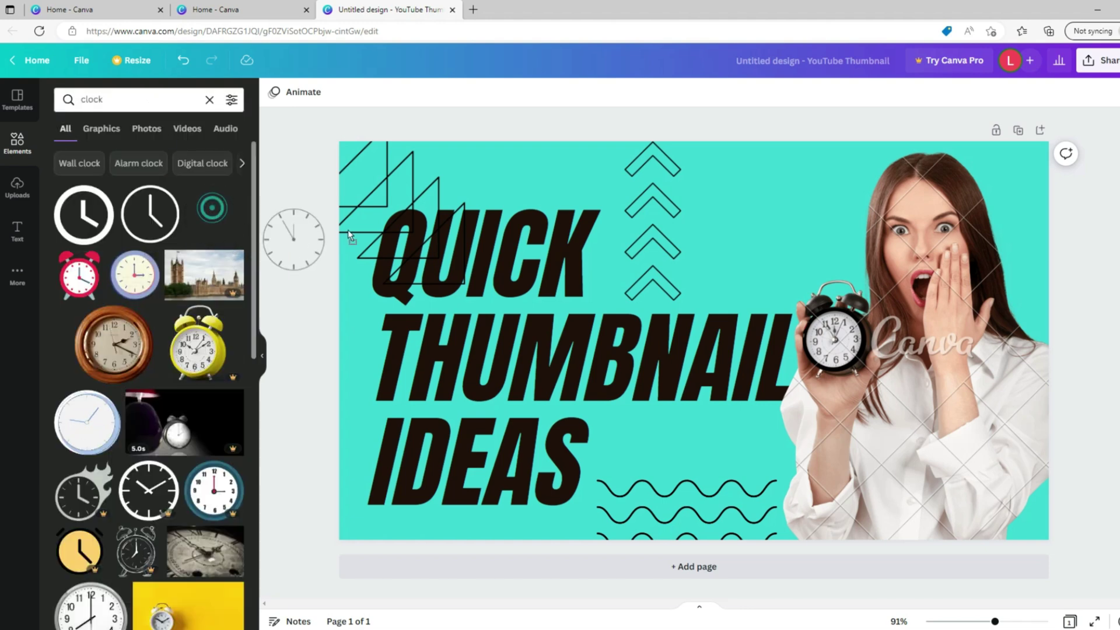
{"action": "left_click_drag", "start_coordinate": [369, 232], "coordinate": [806, 180]}
{"action": "right_click", "coordinate": [870, 202]}
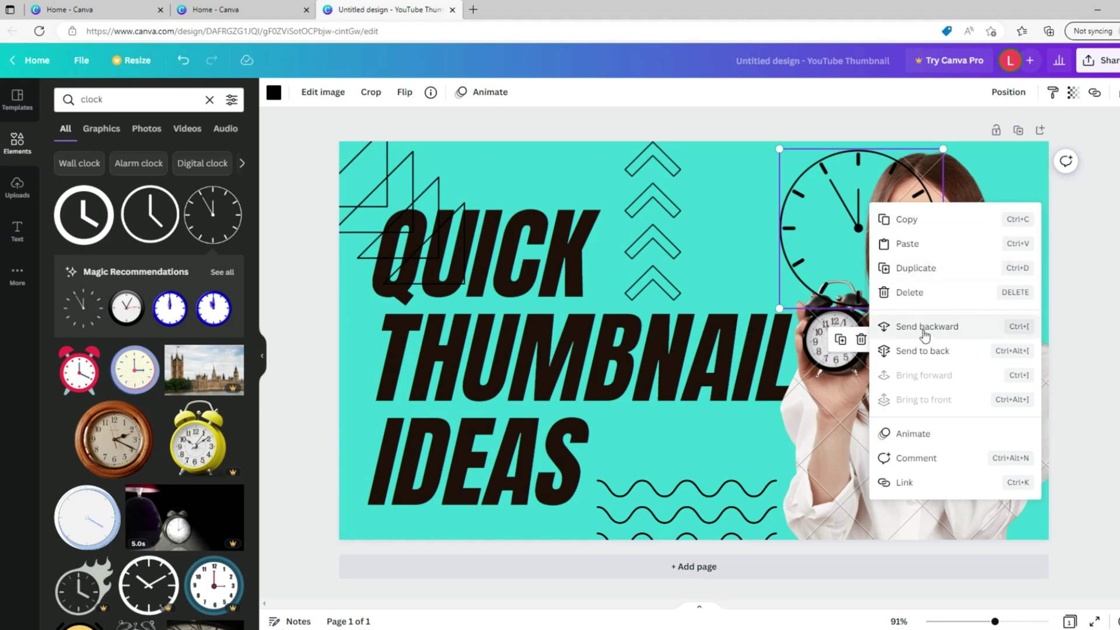
{"action": "left_click", "coordinate": [932, 358]}
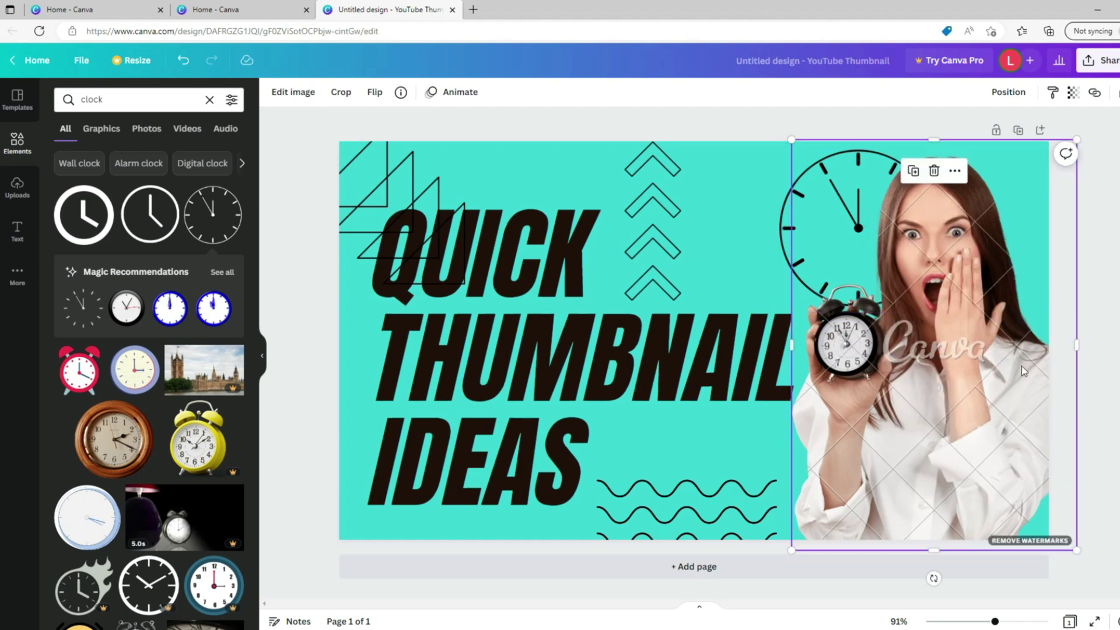
Step: Delete the triangle lines, chevron arrows and wavy-lines graphics
{"action": "left_click", "coordinate": [1110, 422]}
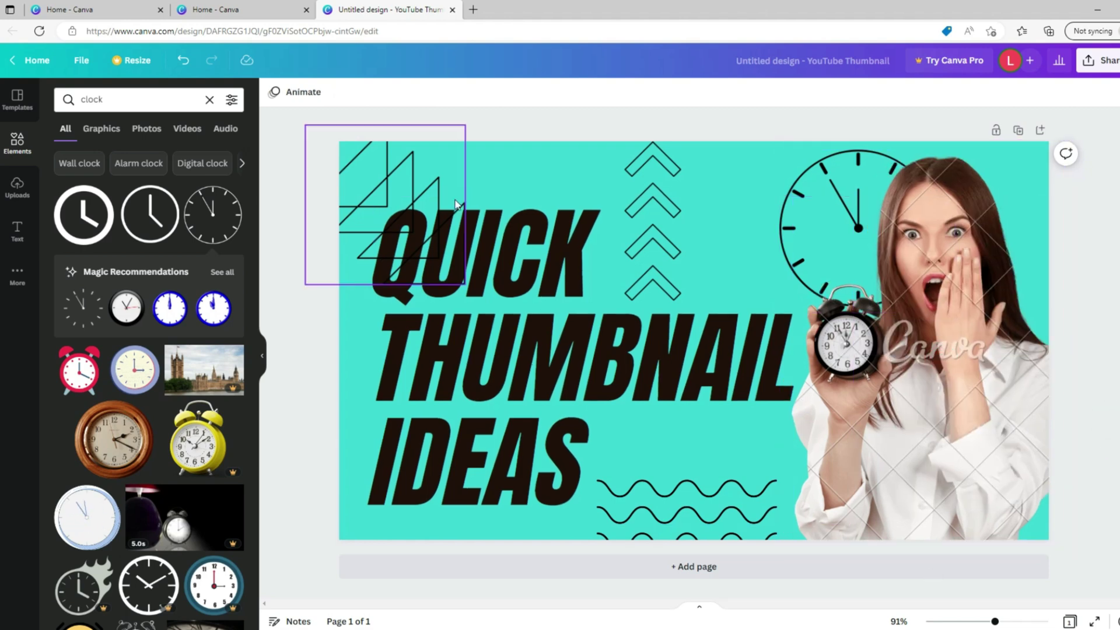
{"action": "left_click", "coordinate": [393, 178]}
{"action": "key", "text": "Delete"}
{"action": "left_click", "coordinate": [659, 168]}
{"action": "key", "text": "Delete"}
{"action": "left_click", "coordinate": [653, 487]}
{"action": "key", "text": "Delete"}
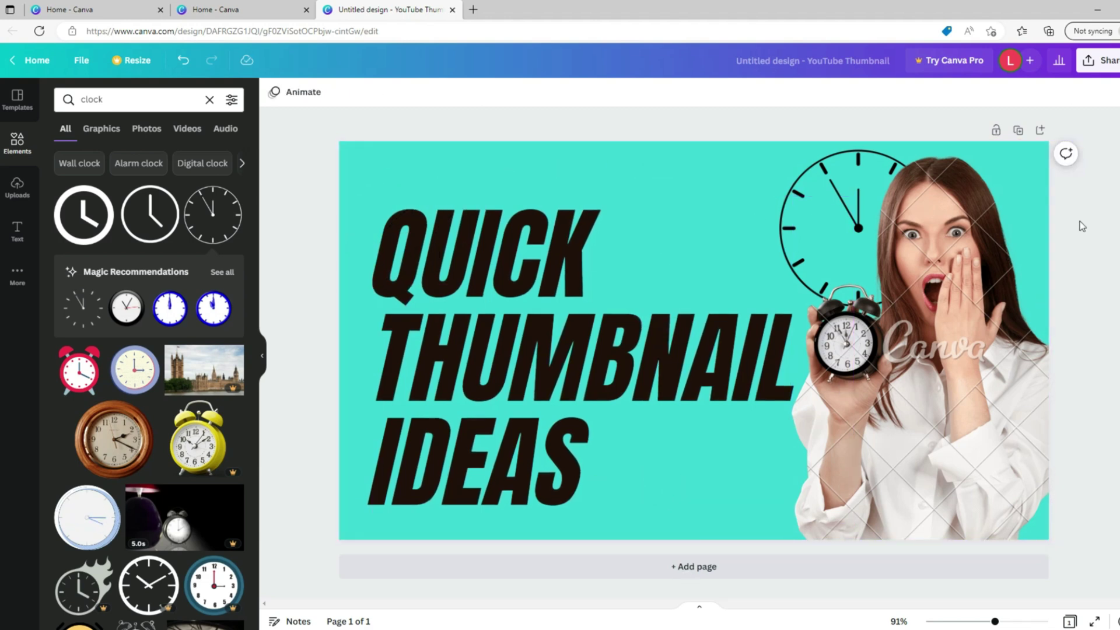
Step: Download the 'QUICK THUMBNAIL IDEAS' thumbnail as a PNG, then return to the Canva home page
{"action": "left_click", "coordinate": [1107, 62]}
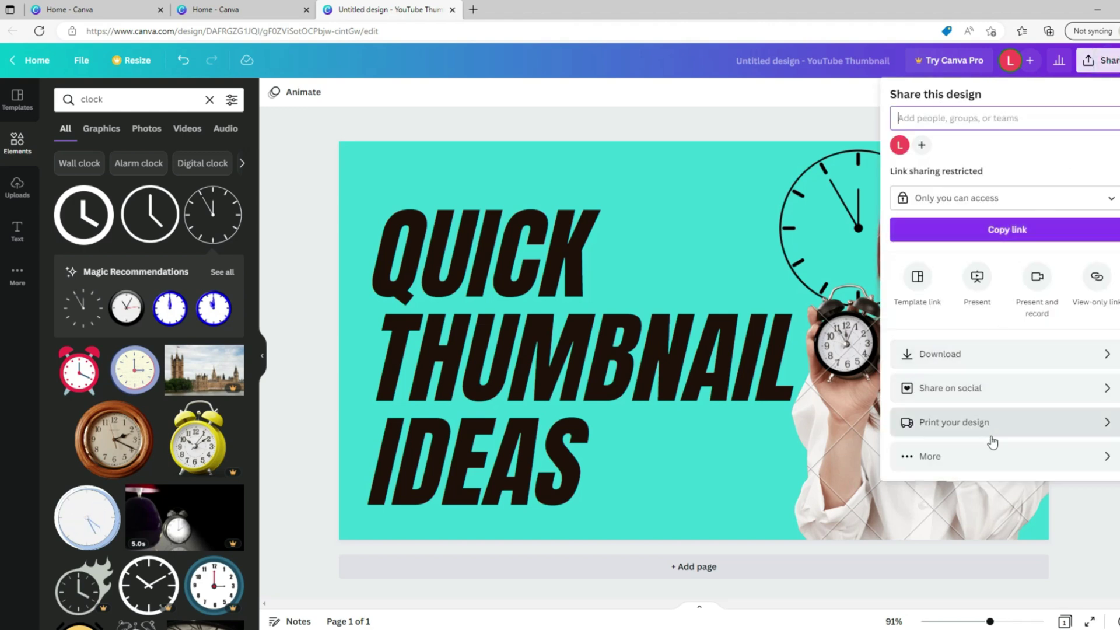
{"action": "left_click", "coordinate": [971, 356]}
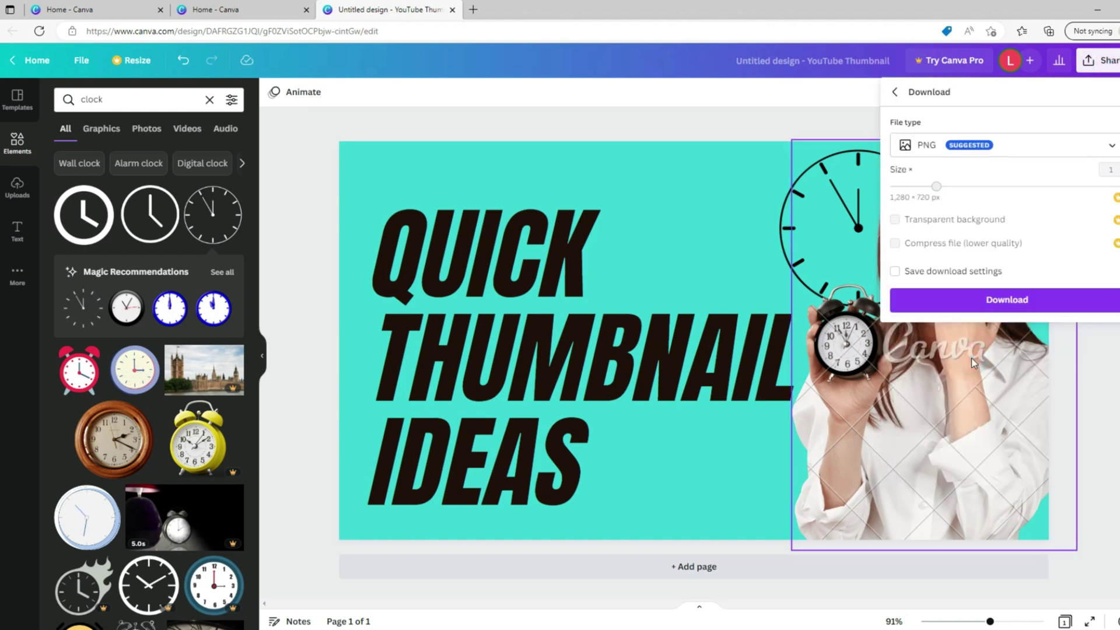
{"action": "left_click", "coordinate": [1091, 392]}
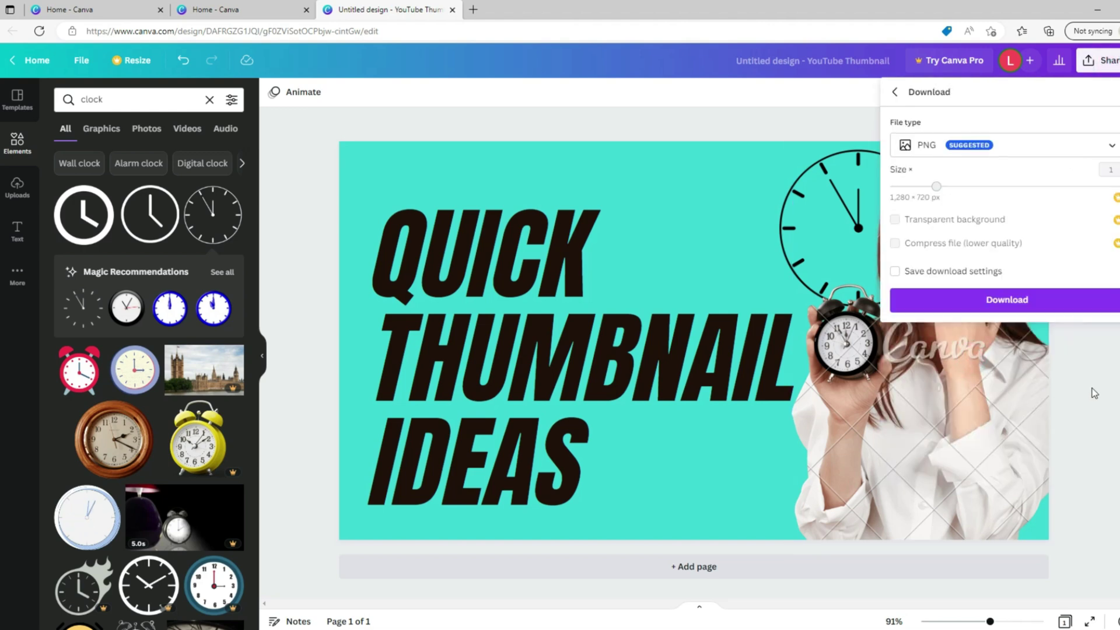
{"action": "left_click", "coordinate": [30, 60]}
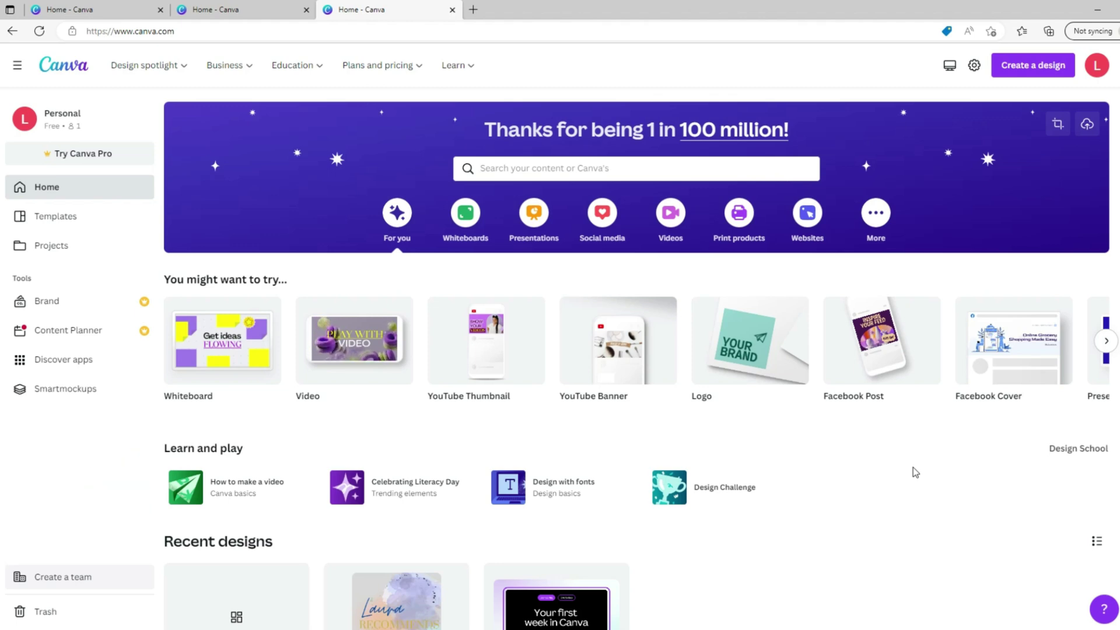
Step: Close the extra home tab and go to the Logo maker page under Design spotlight
{"action": "key", "text": "ctrl+w"}
{"action": "mouse_move", "coordinate": [134, 67]}
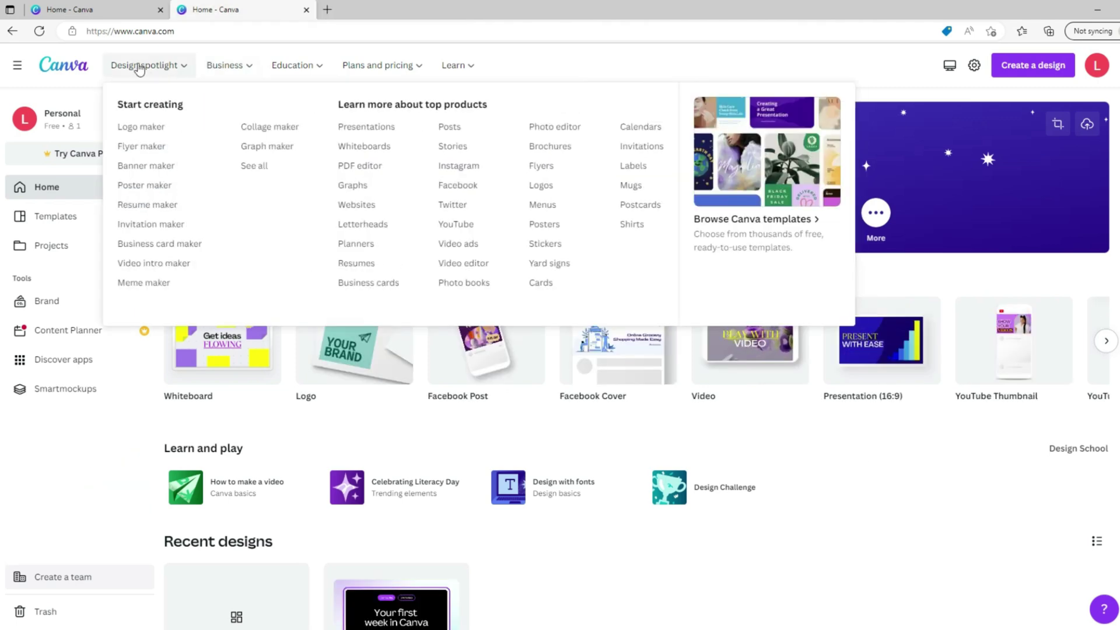
{"action": "left_click", "coordinate": [138, 128]}
Step: Start a blank custom logo design from the Logo maker page
{"action": "scroll", "coordinate": [873, 385], "scroll_direction": "down", "scroll_amount": 3}
{"action": "scroll", "coordinate": [438, 256], "scroll_direction": "down", "scroll_amount": 18}
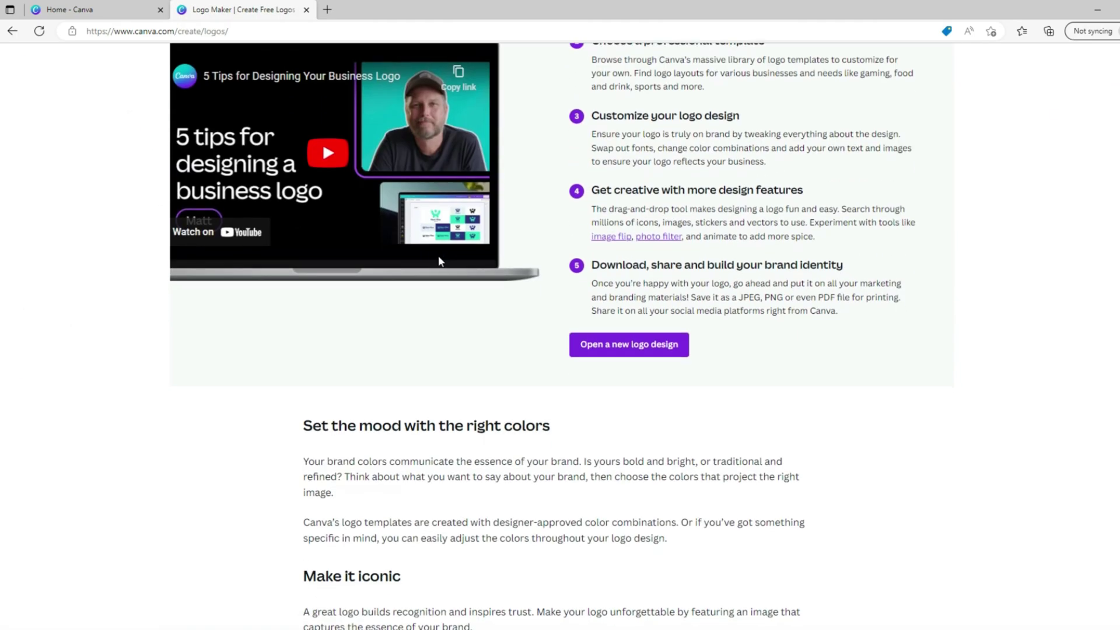
{"action": "scroll", "coordinate": [438, 263], "scroll_direction": "down", "scroll_amount": 20}
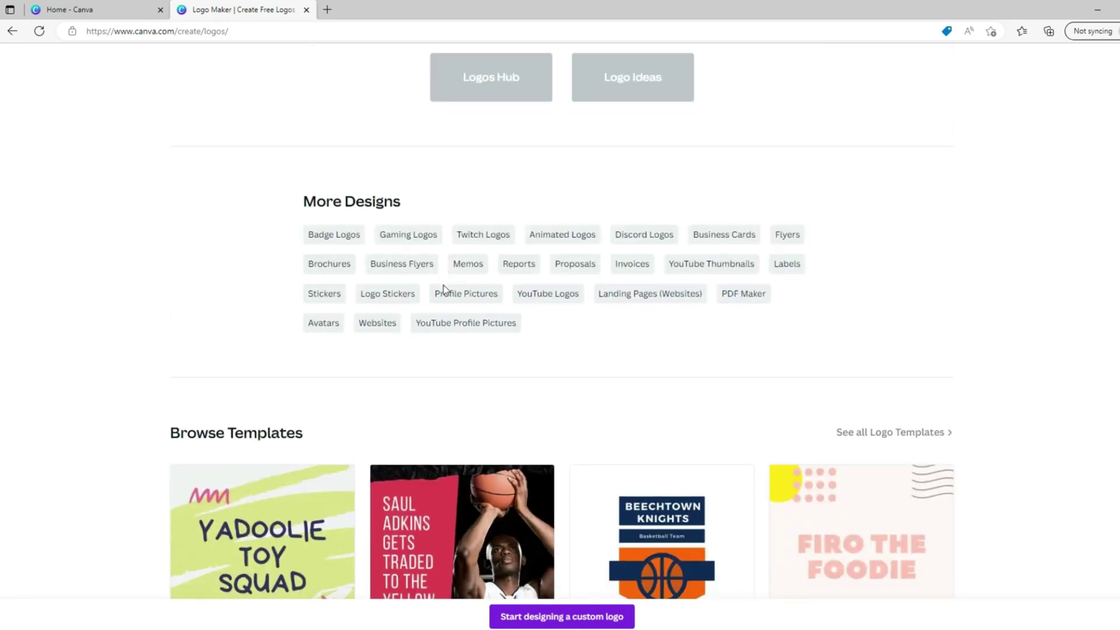
{"action": "scroll", "coordinate": [449, 294], "scroll_direction": "down", "scroll_amount": 20}
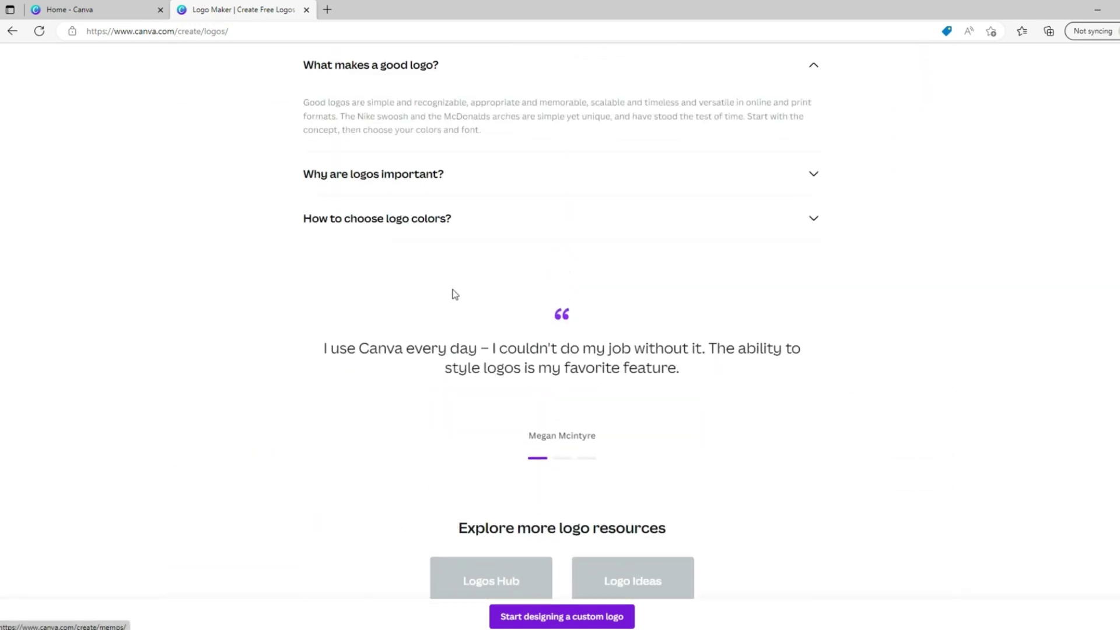
{"action": "scroll", "coordinate": [453, 294], "scroll_direction": "up", "scroll_amount": 8}
{"action": "scroll", "coordinate": [453, 294], "scroll_direction": "up", "scroll_amount": 20}
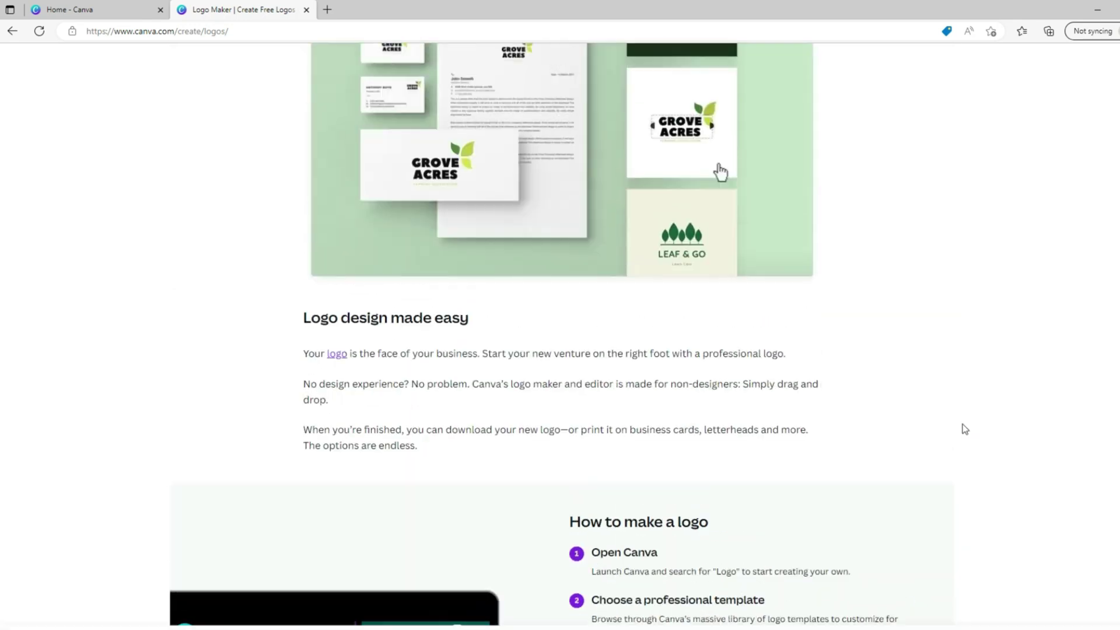
{"action": "left_click", "coordinate": [550, 244]}
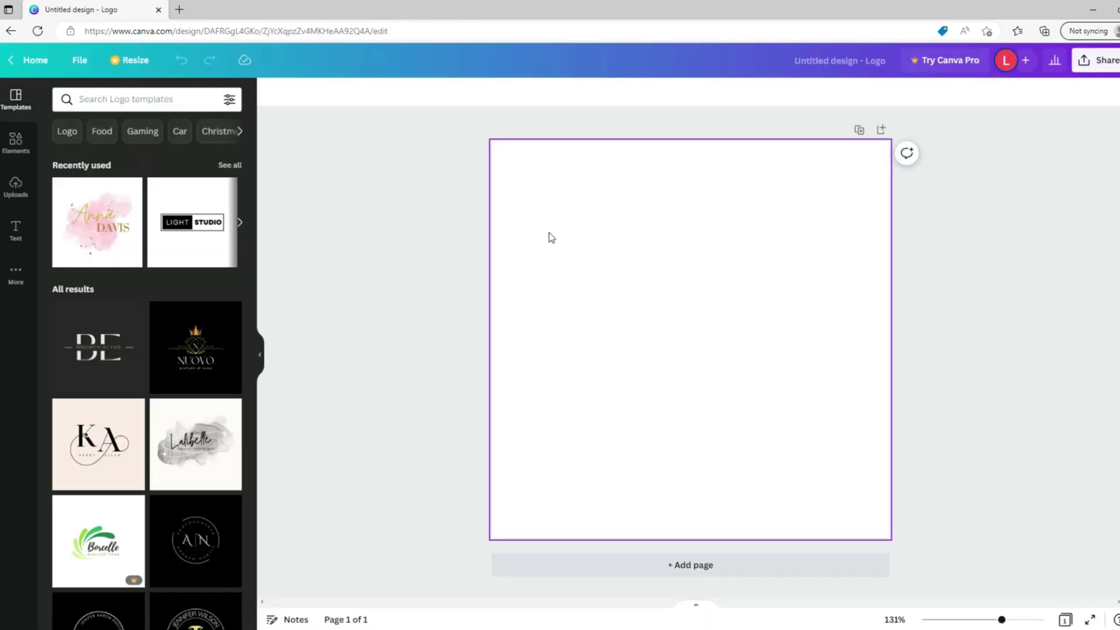
{"action": "scroll", "coordinate": [115, 315], "scroll_direction": "down", "scroll_amount": 5}
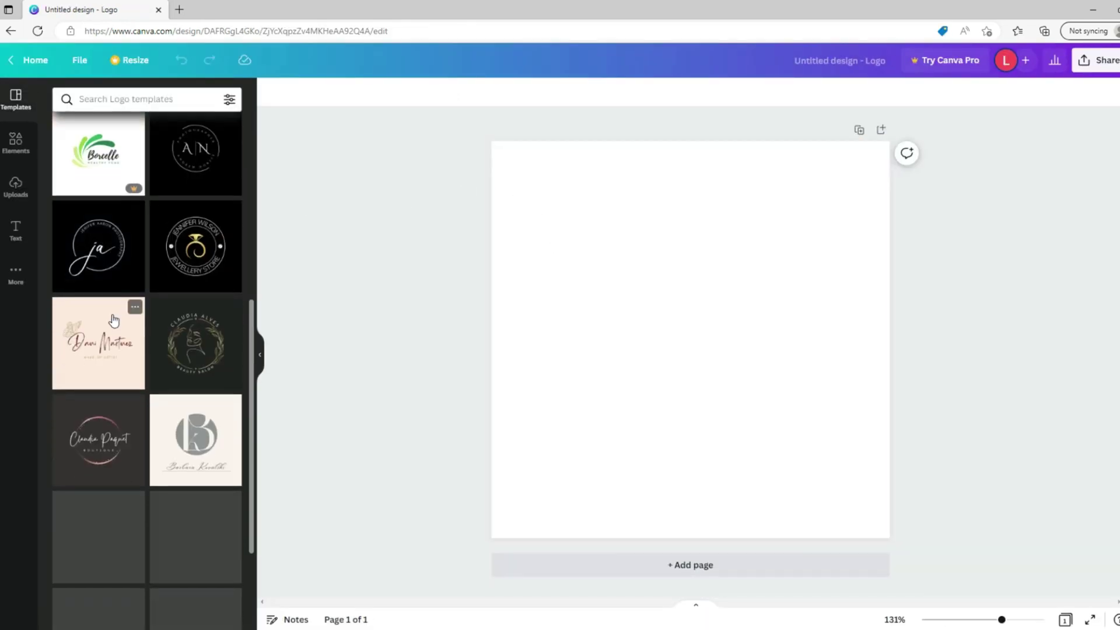